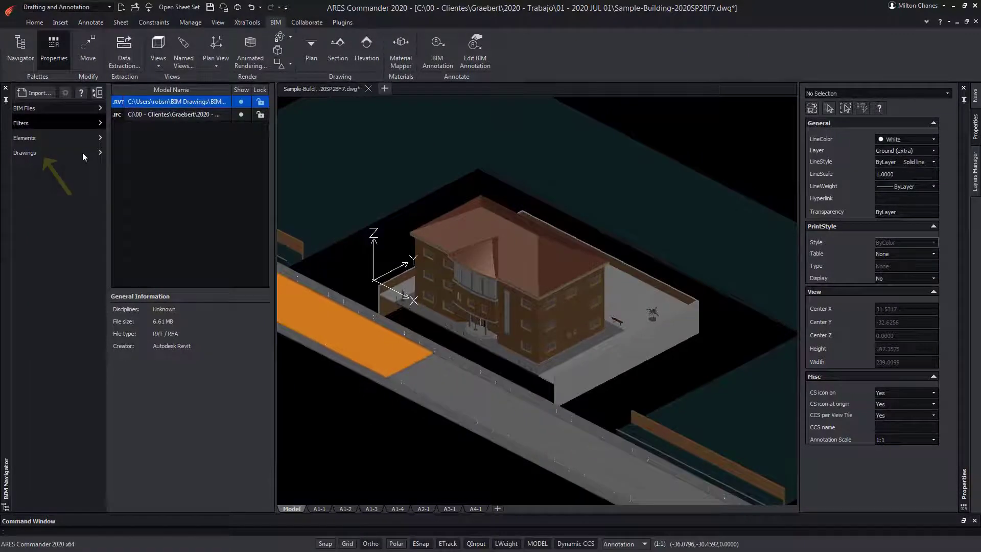
# Preview SectionAA in isolation, then isolate the Floor 1 plan drawing instead
pyautogui.click(82, 153)
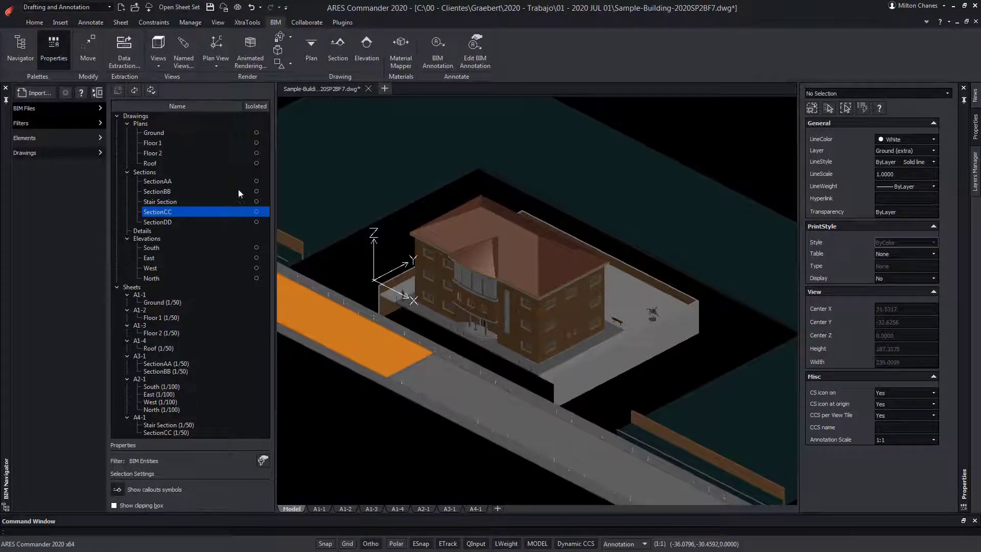
pyautogui.click(257, 181)
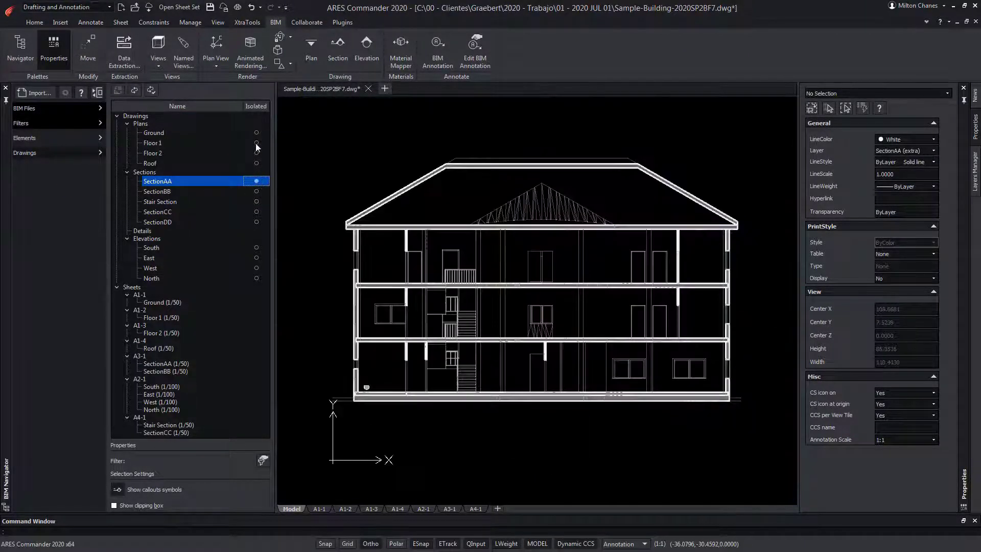
pyautogui.click(256, 143)
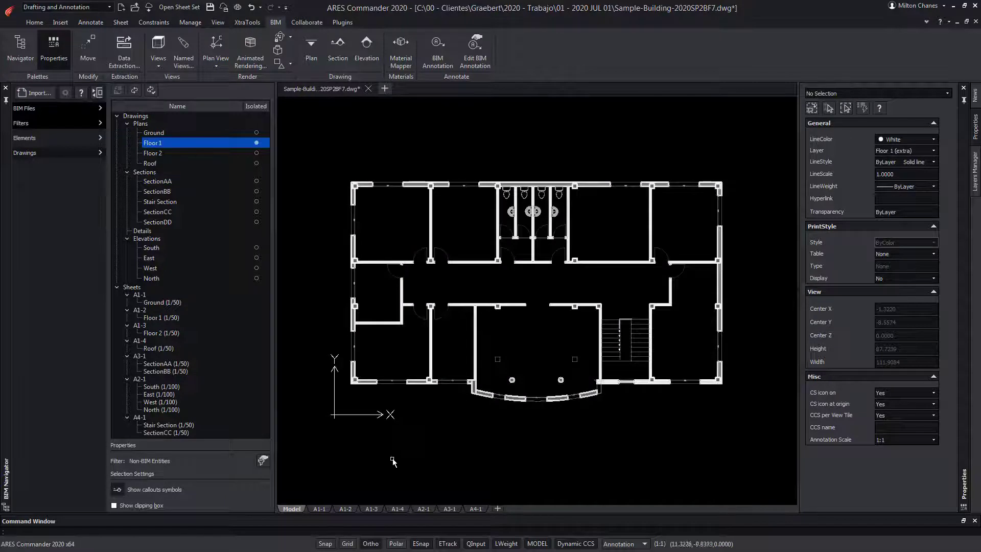
# Check sheets A1-1 and A1-3, then switch to the A2-1 elevations sheet
pyautogui.click(318, 509)
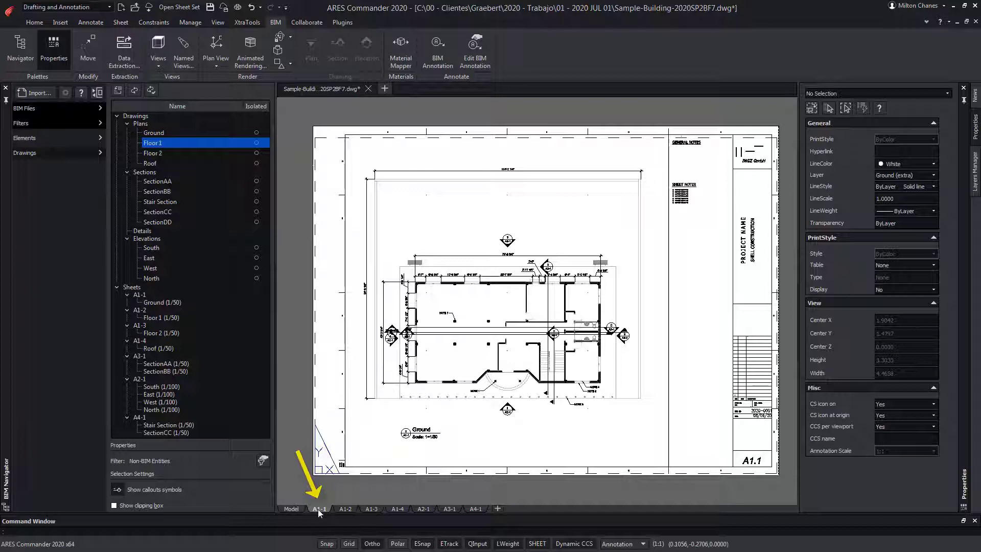
pyautogui.click(370, 508)
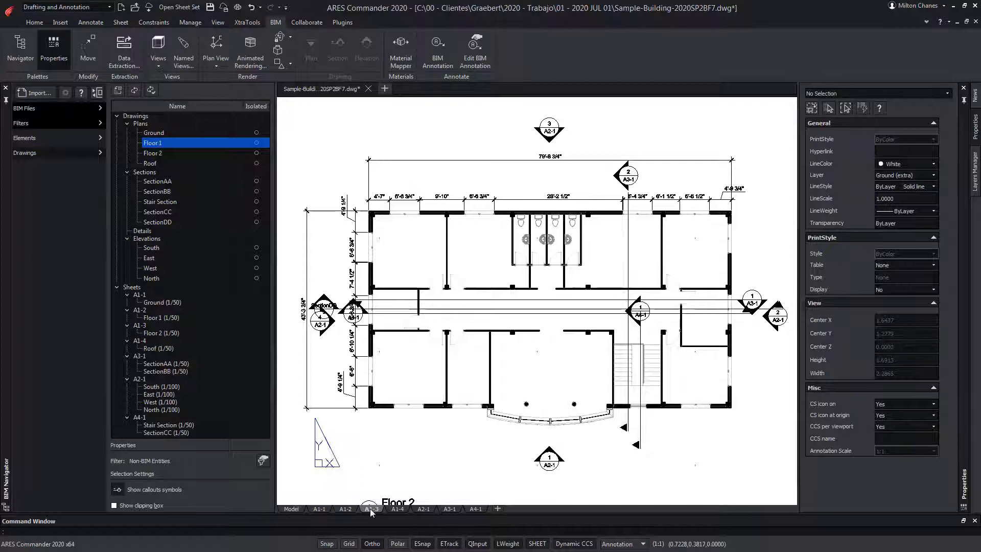
pyautogui.click(424, 510)
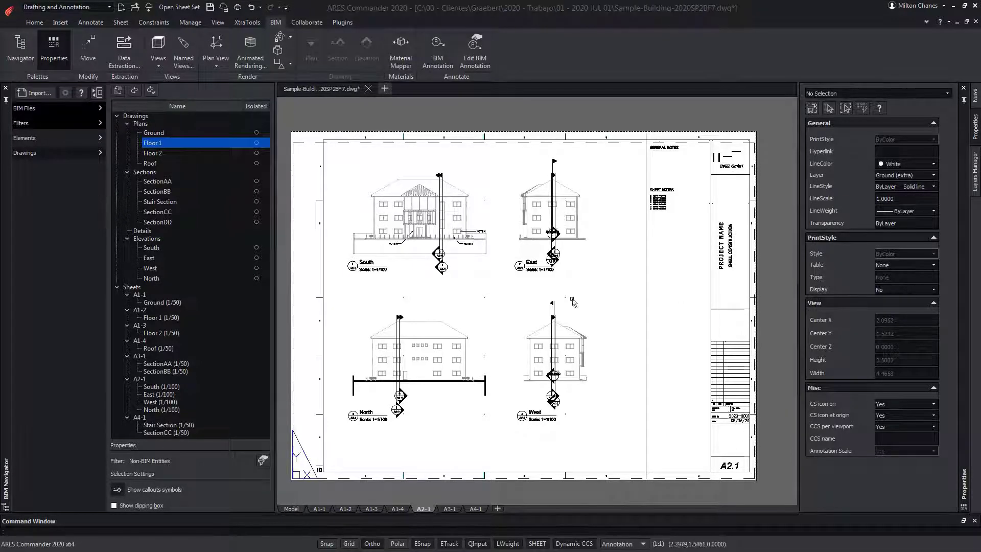
# Reload the linked Revit model from the updated RVT file using Reload from
pyautogui.click(82, 108)
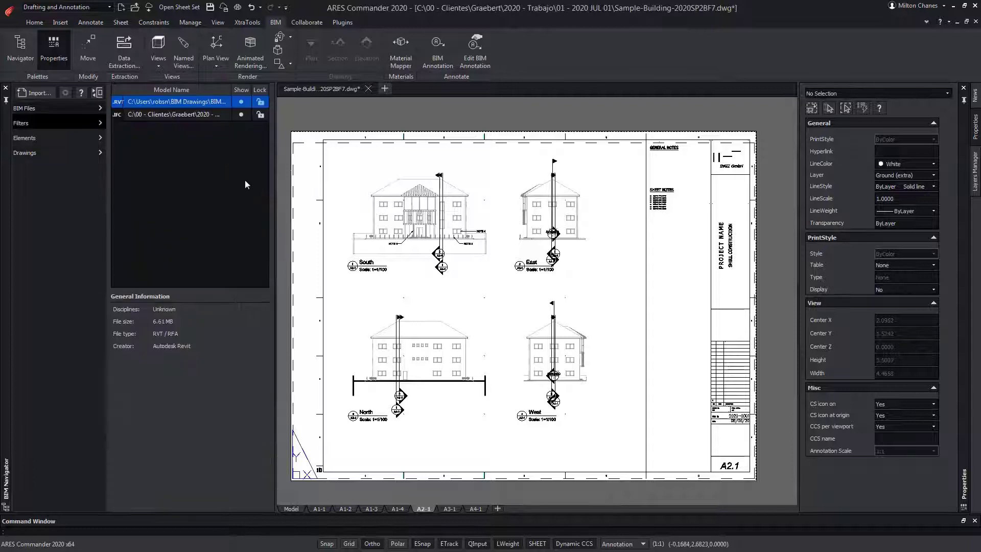
pyautogui.rightClick(206, 101)
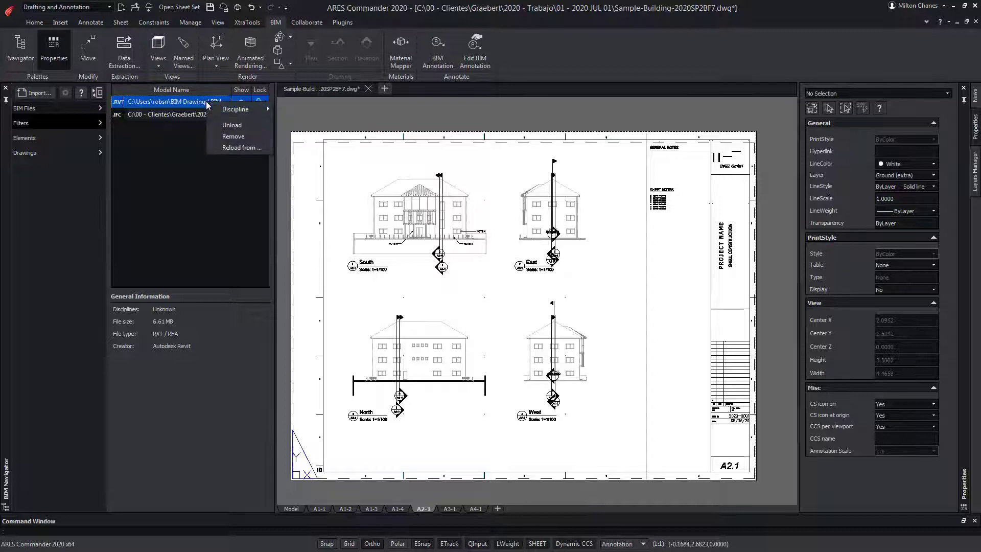
pyautogui.click(247, 147)
pyautogui.click(887, 532)
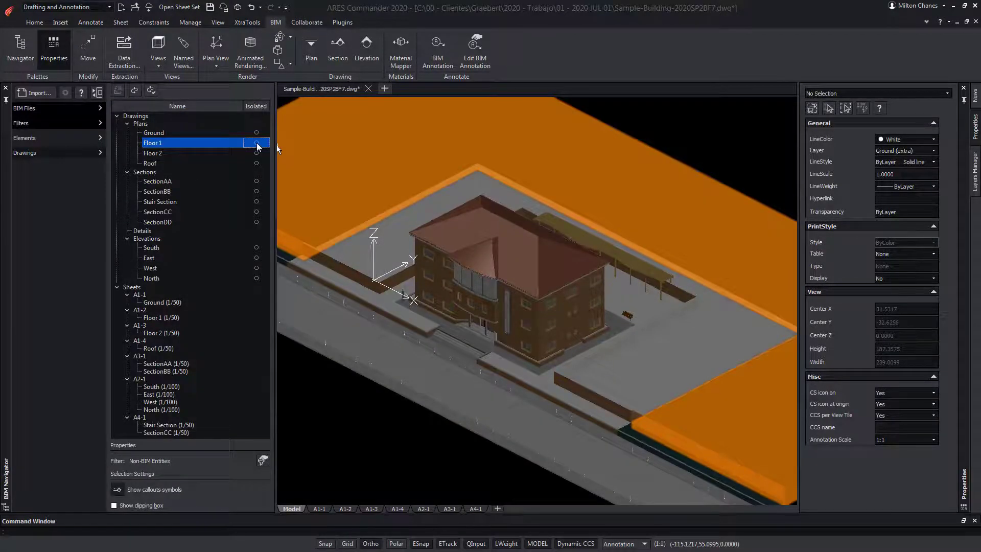
# Isolate Floor 1 again and refresh the drawings to match the reloaded model
pyautogui.click(256, 143)
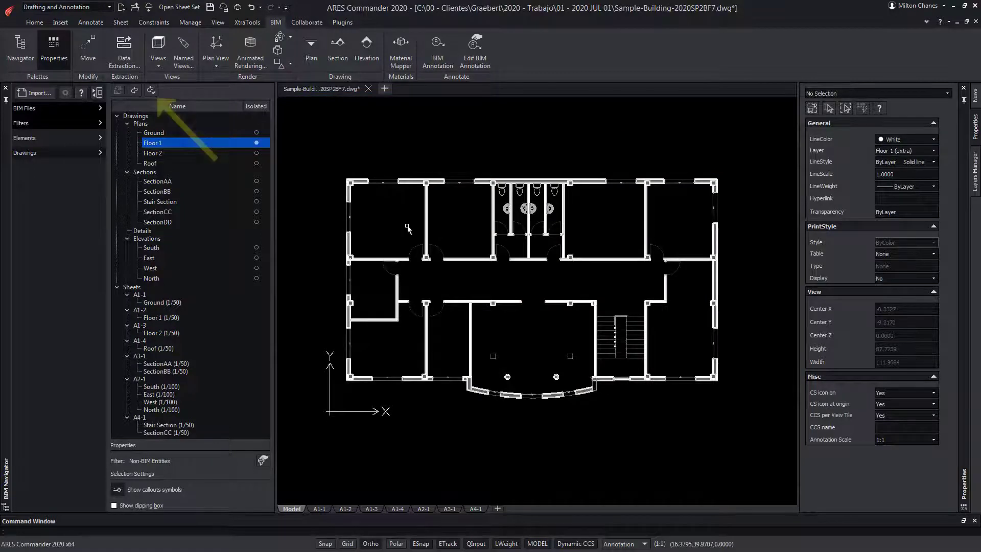
pyautogui.click(151, 91)
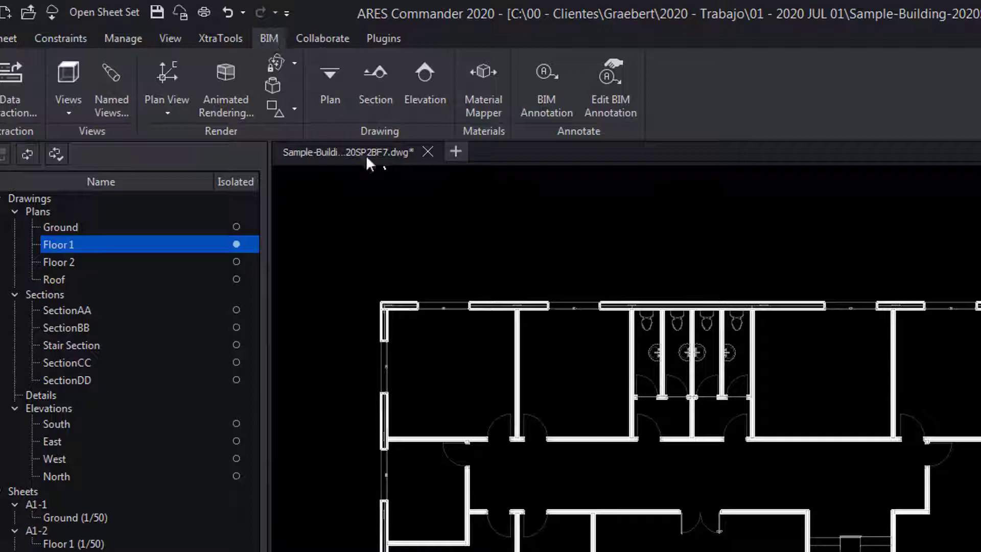
# Cut section SectionEE horizontally across the Floor 1 plan, with its depth set above the plan
pyautogui.click(378, 86)
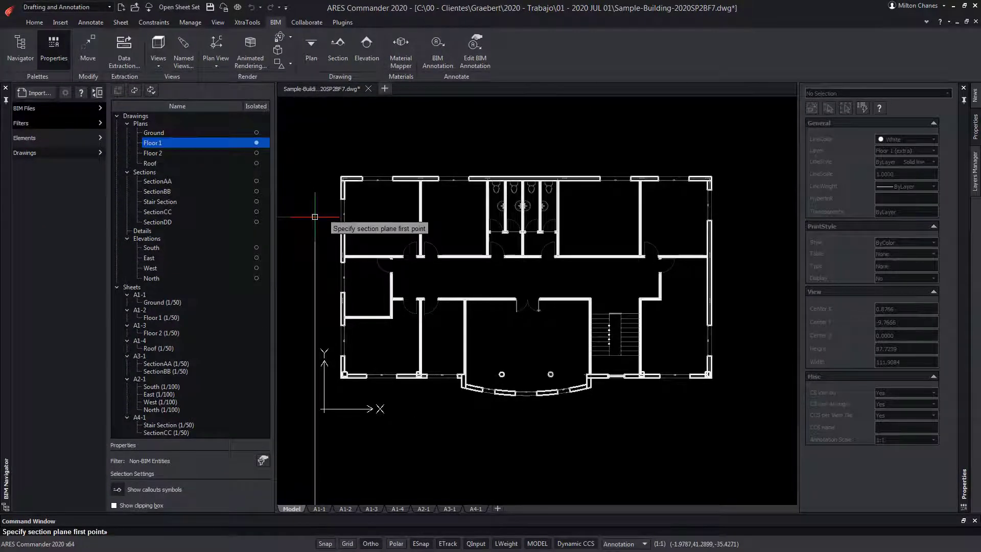
pyautogui.click(318, 215)
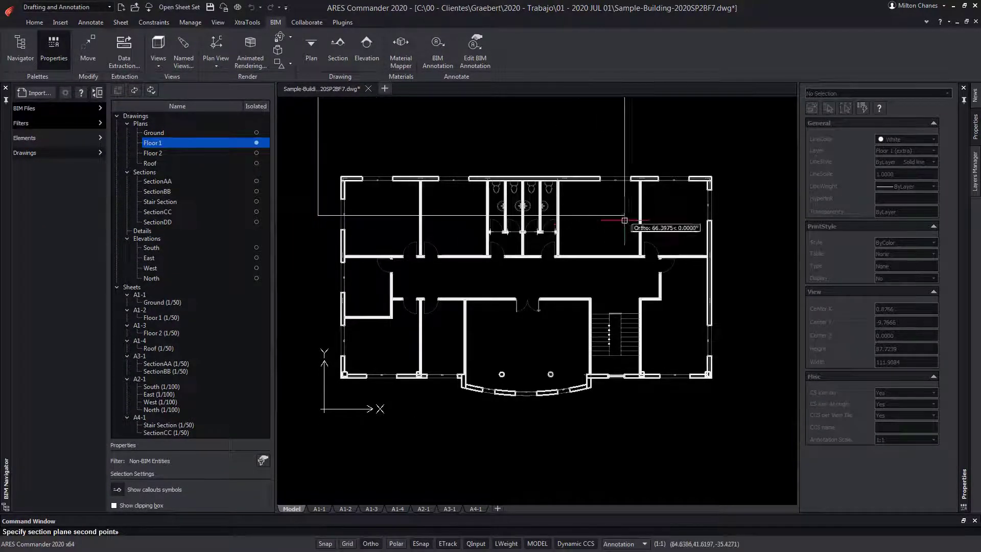
pyautogui.click(741, 218)
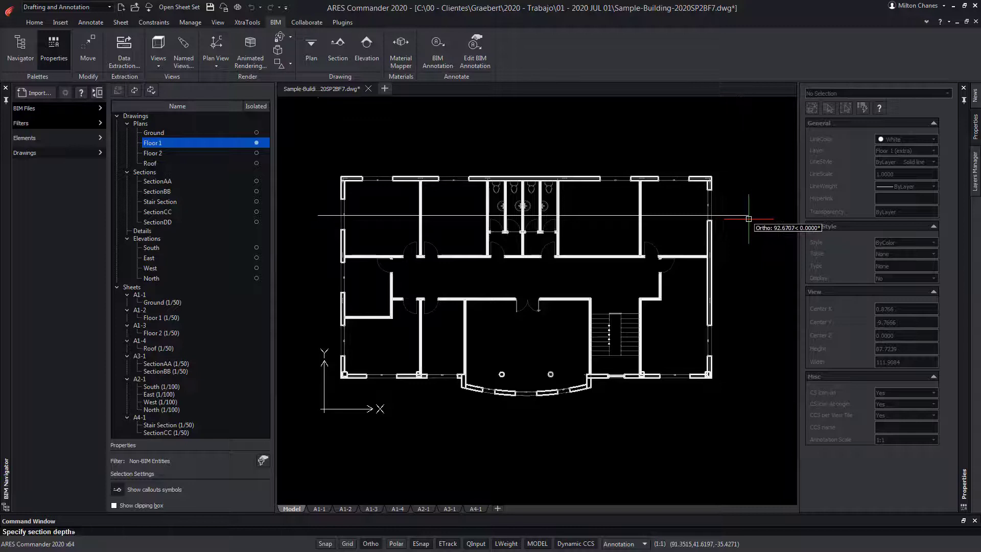
pyautogui.click(311, 134)
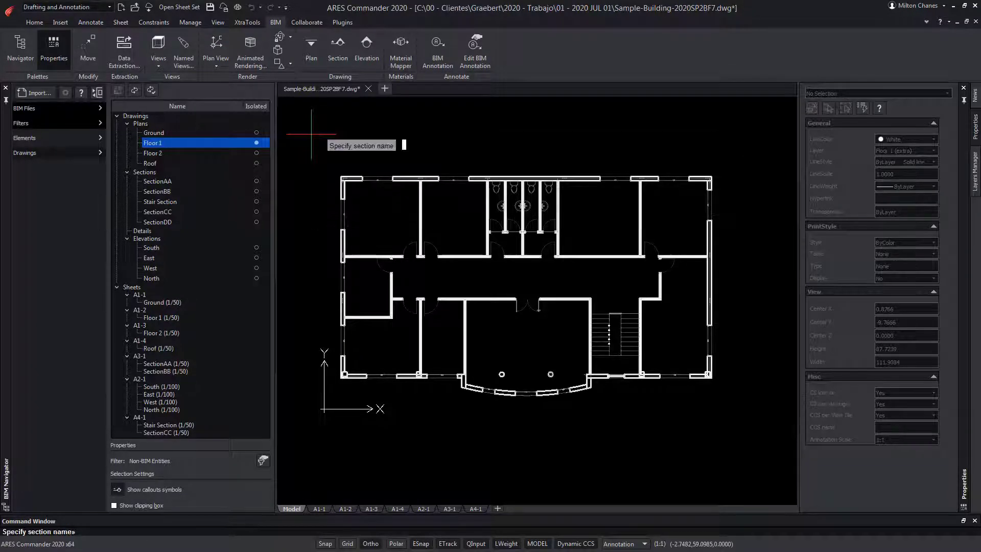
pyautogui.write('SectionEE')
pyautogui.press('Return')
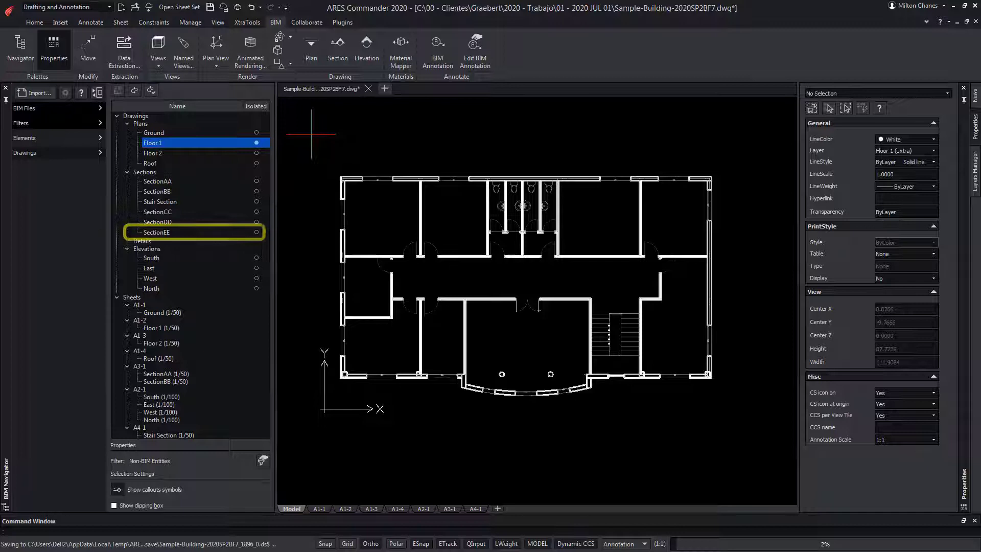
# Isolate SectionEE to view it, then clear the isolation to return to the 3D model
pyautogui.click(248, 233)
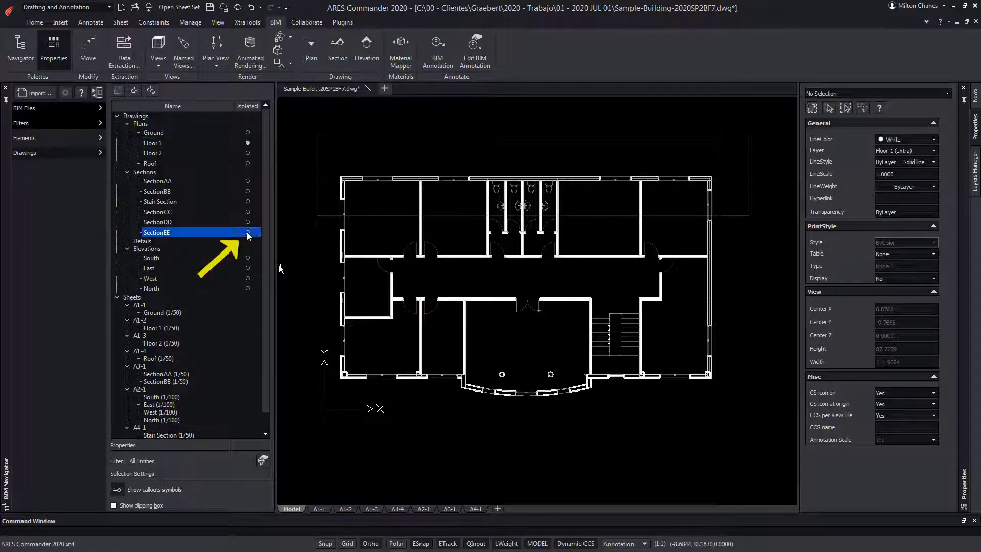
pyautogui.click(248, 233)
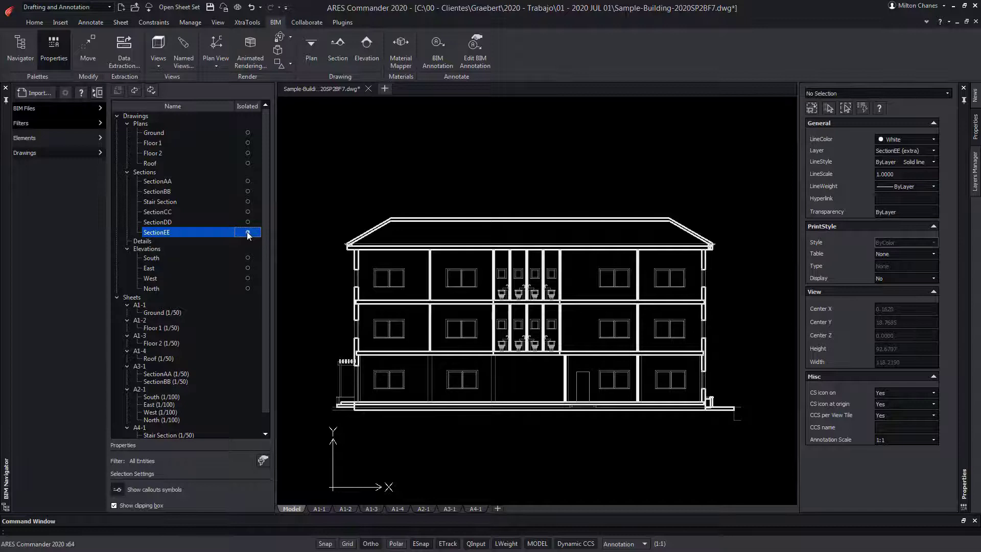
pyautogui.click(248, 233)
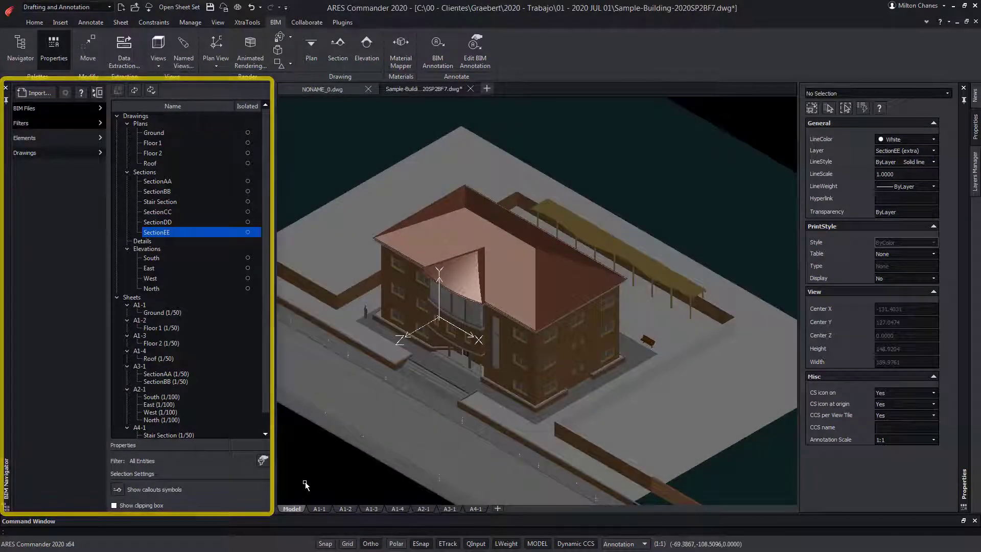
# Select the 23 Planter - 15 cm walls, toggle their visibility, and review their properties
pyautogui.click(74, 136)
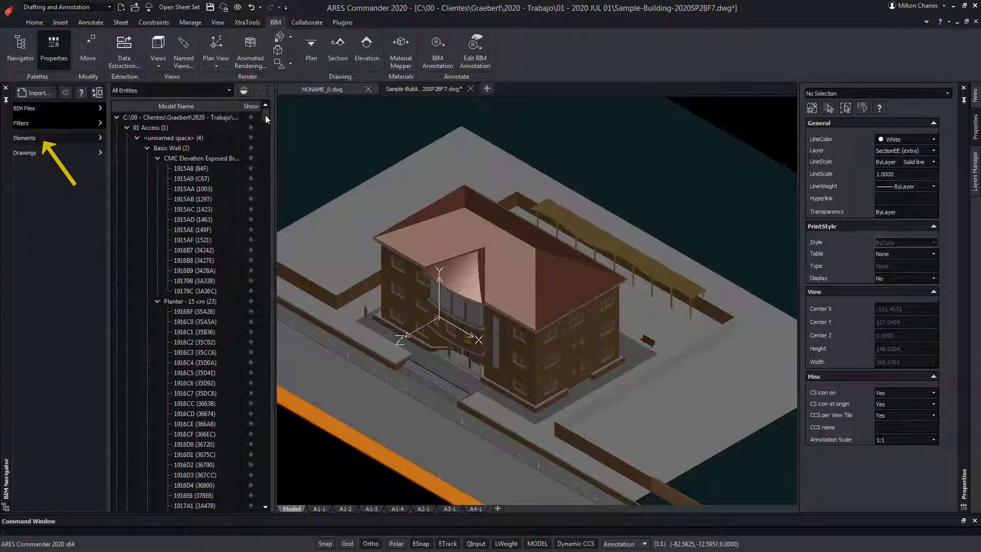
pyautogui.click(200, 219)
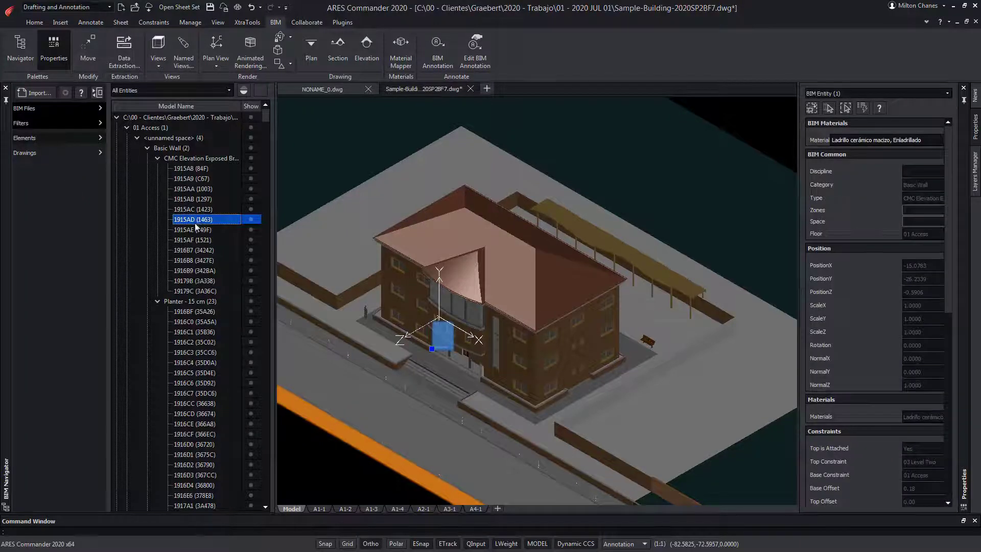
pyautogui.click(195, 259)
pyautogui.click(194, 333)
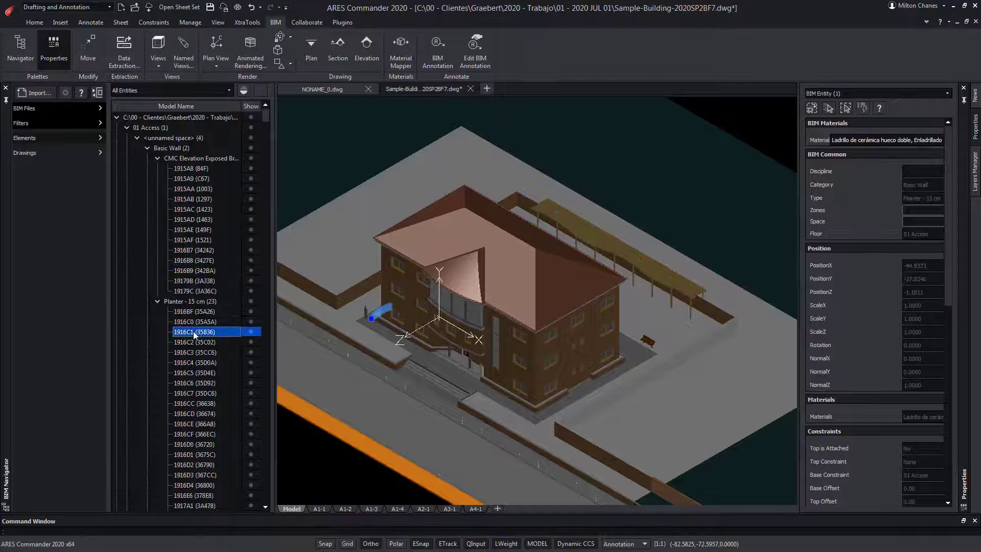
pyautogui.click(195, 303)
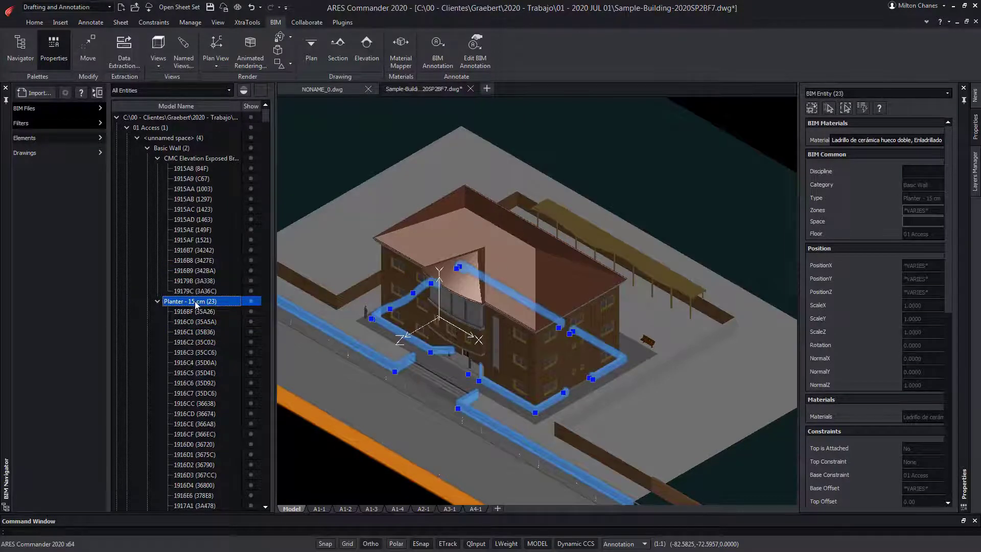
pyautogui.click(252, 302)
pyautogui.click(251, 302)
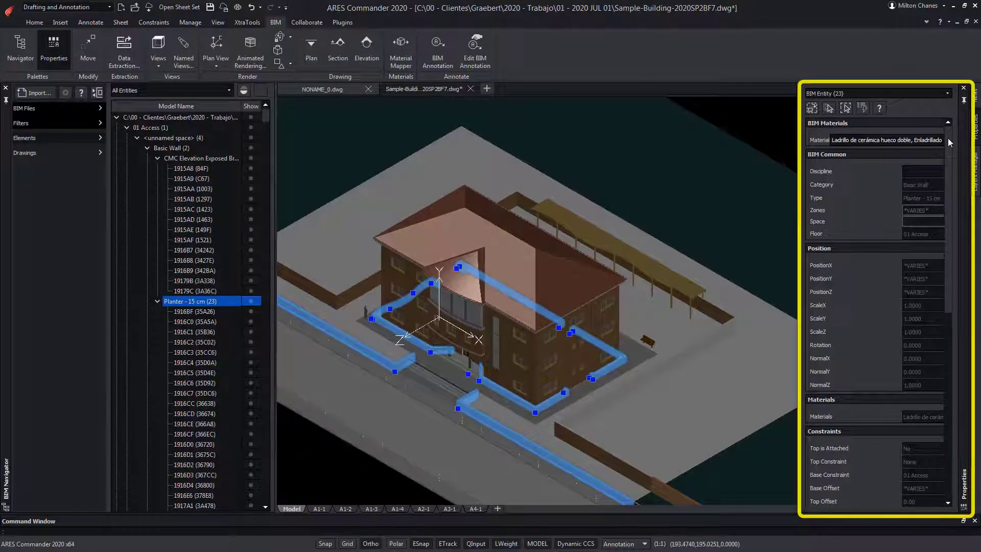
pyautogui.moveTo(948, 138); pyautogui.dragTo(946, 308)
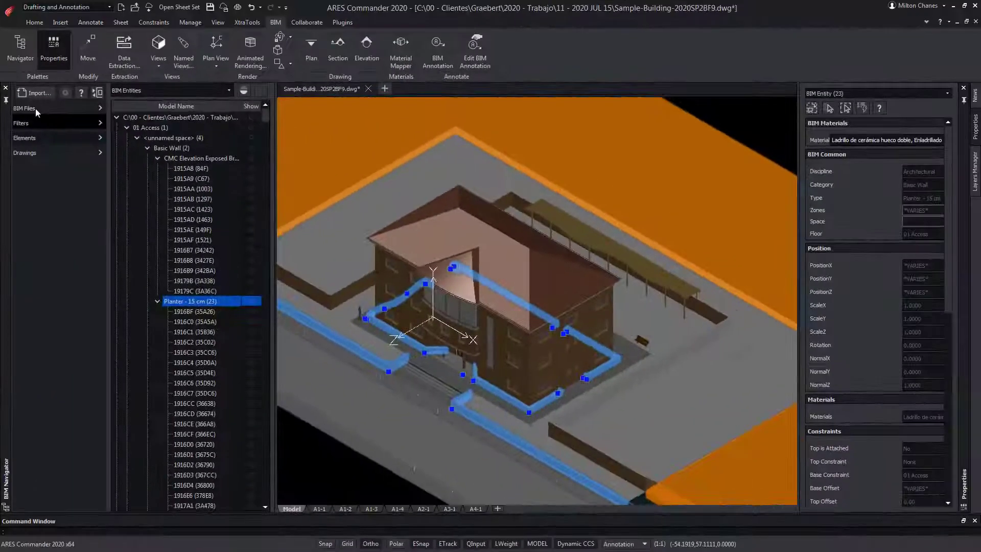
# Check that the linked IFC model's discipline is set to Planning
pyautogui.click(35, 108)
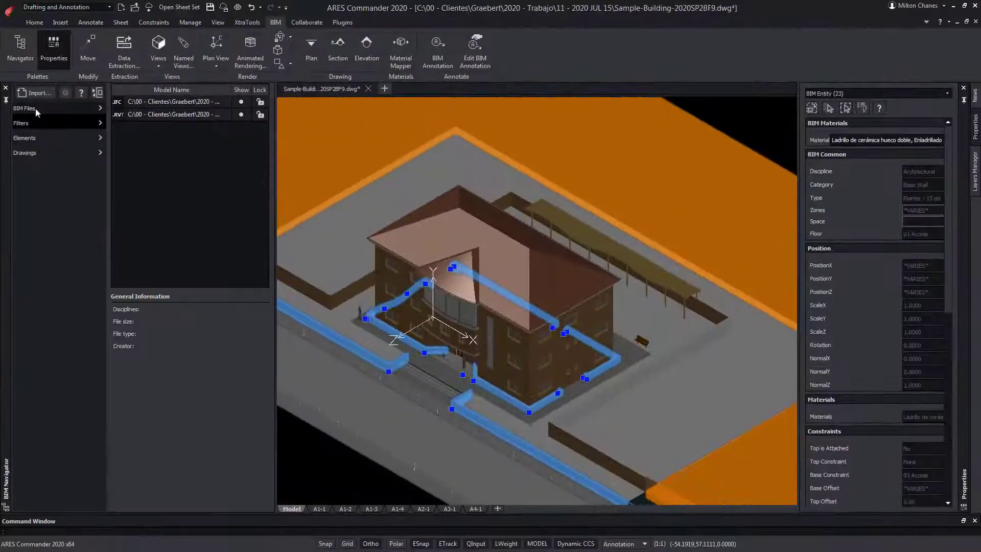
pyautogui.click(170, 103)
pyautogui.rightClick(171, 104)
pyautogui.moveTo(194, 108)
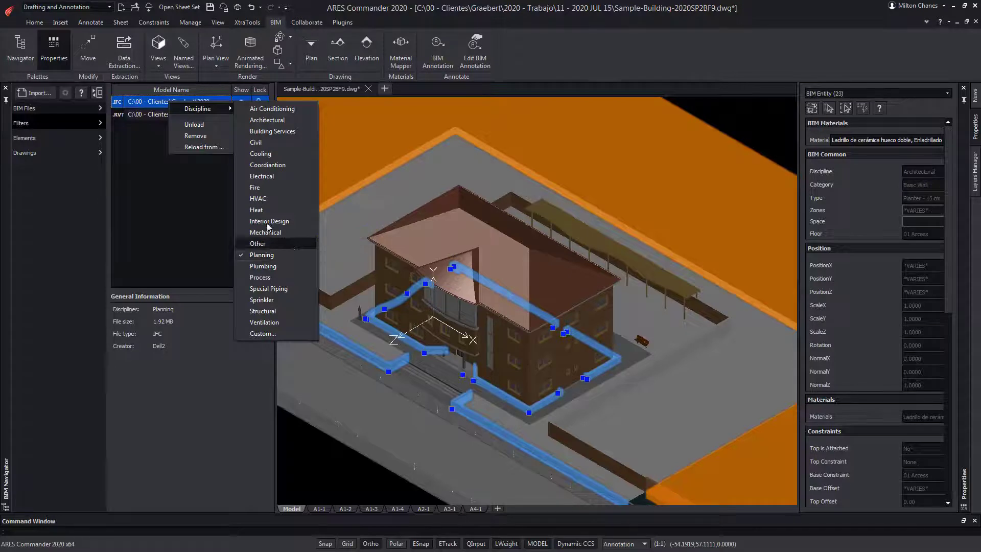
pyautogui.click(190, 225)
pyautogui.click(190, 225)
# Check that the linked Revit model's discipline is set to Architectural
pyautogui.rightClick(194, 120)
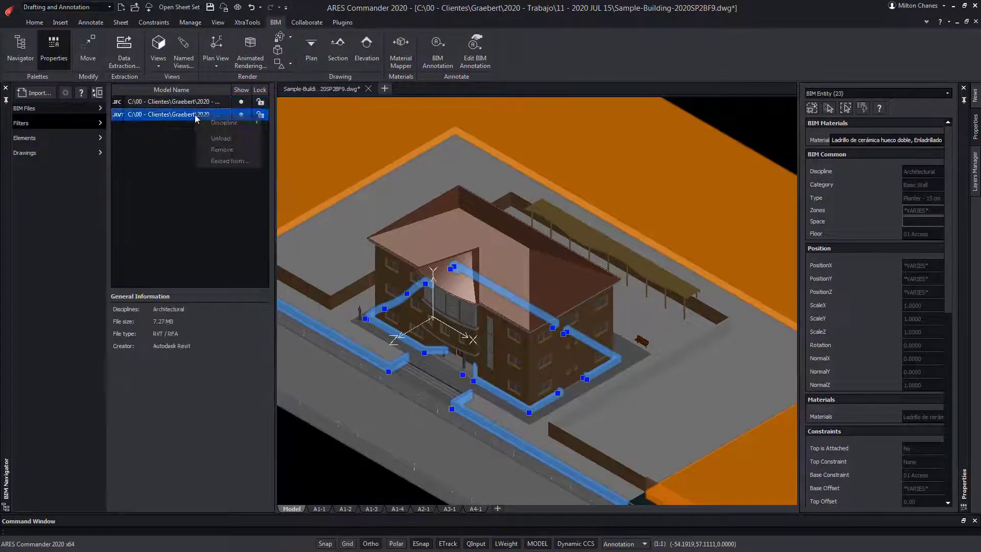
pyautogui.moveTo(216, 124)
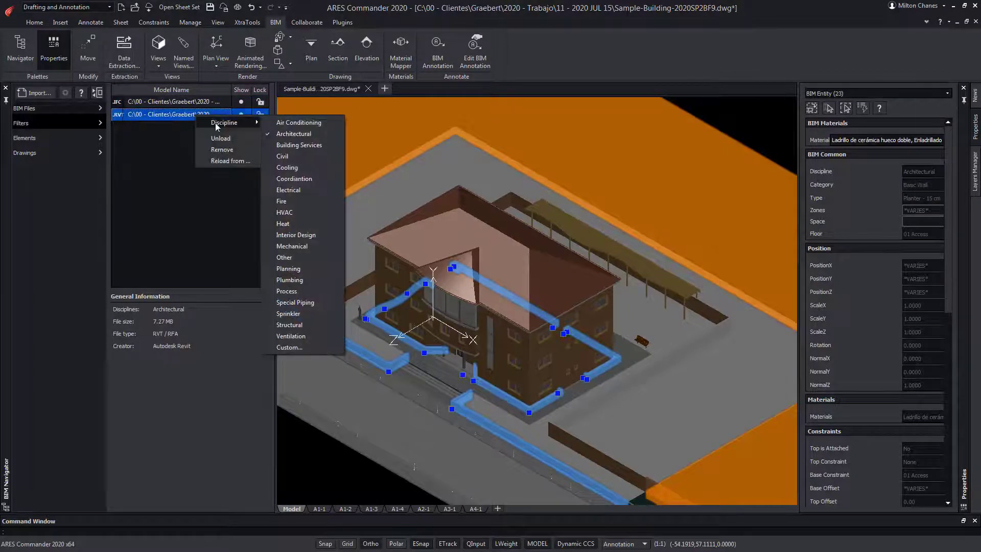
pyautogui.click(327, 139)
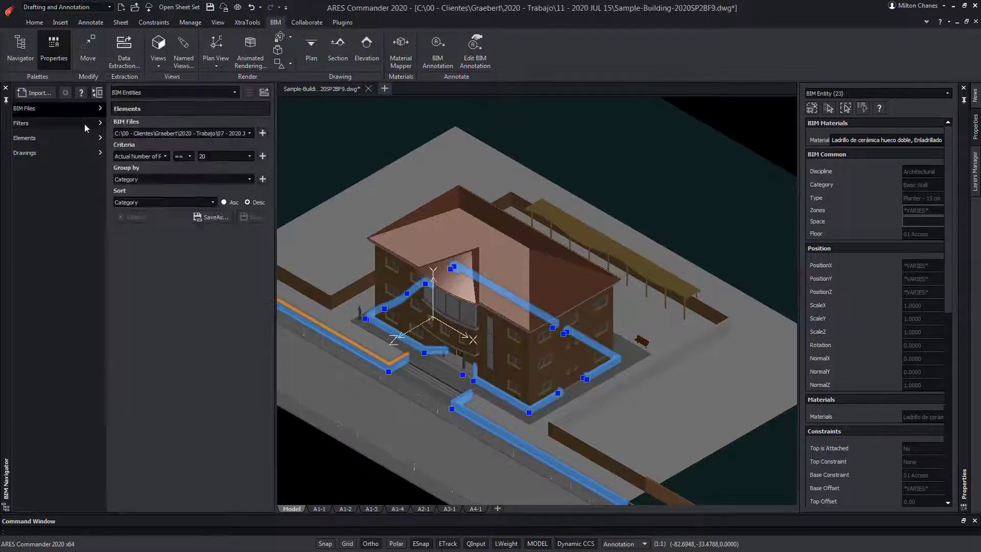
pyautogui.click(153, 155)
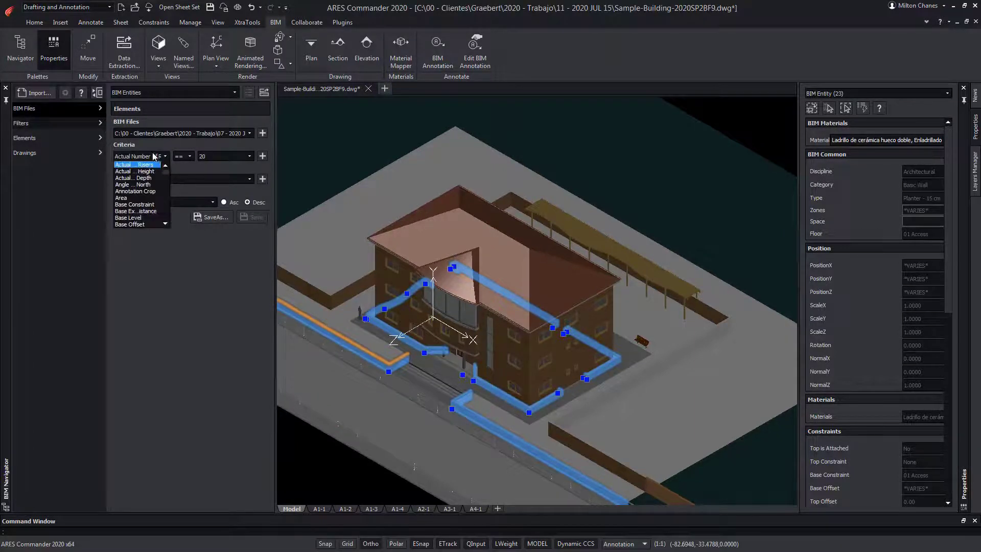
pyautogui.moveTo(166, 170); pyautogui.dragTo(167, 182)
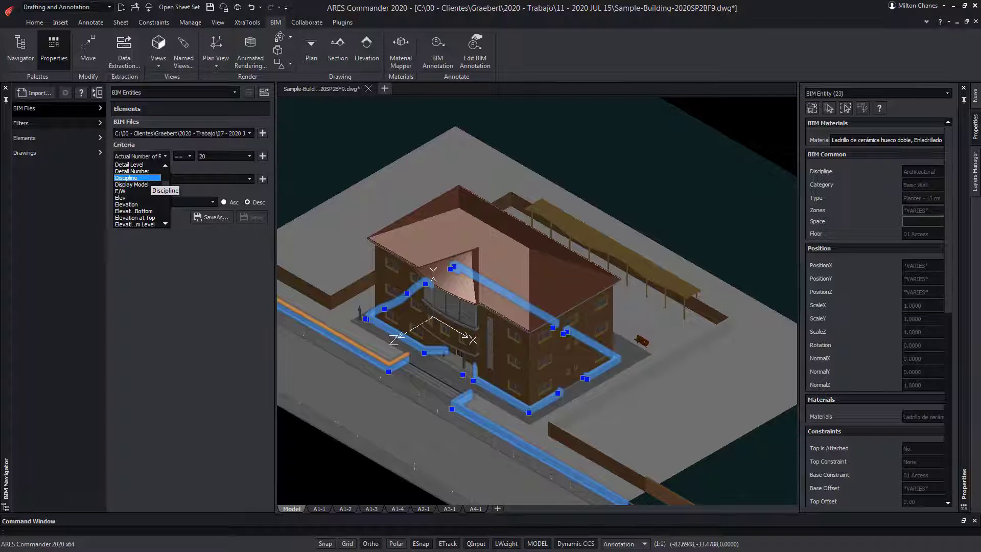
pyautogui.press('Escape')
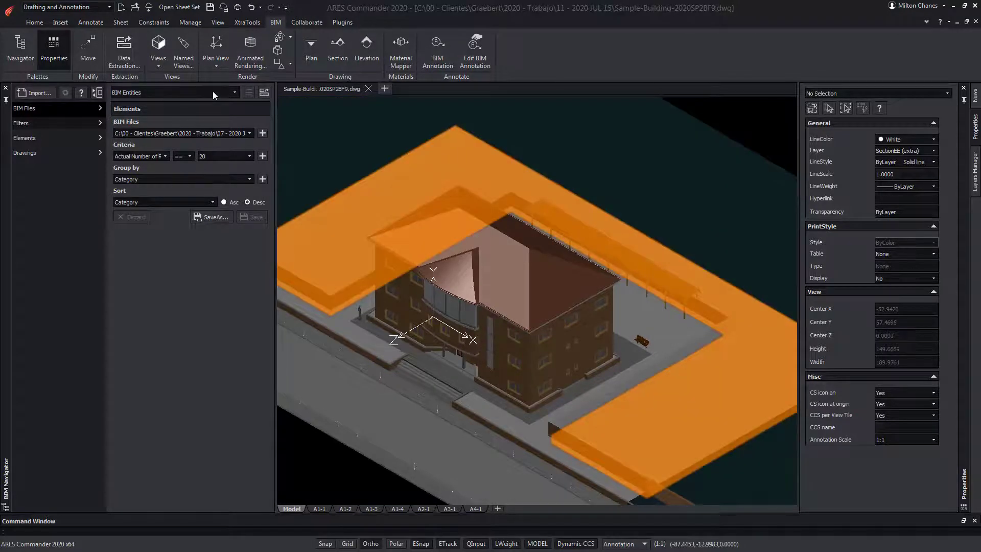
pyautogui.click(213, 93)
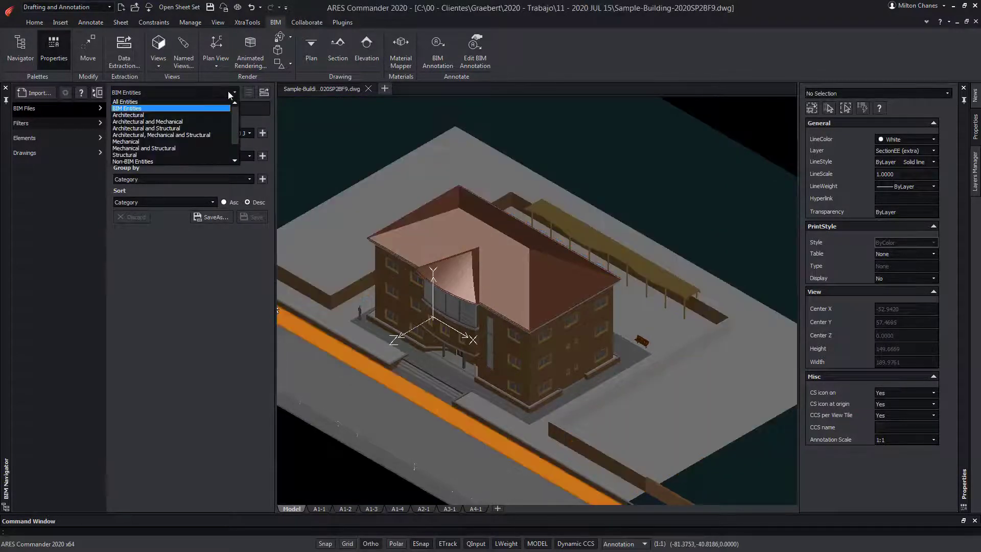
pyautogui.click(180, 115)
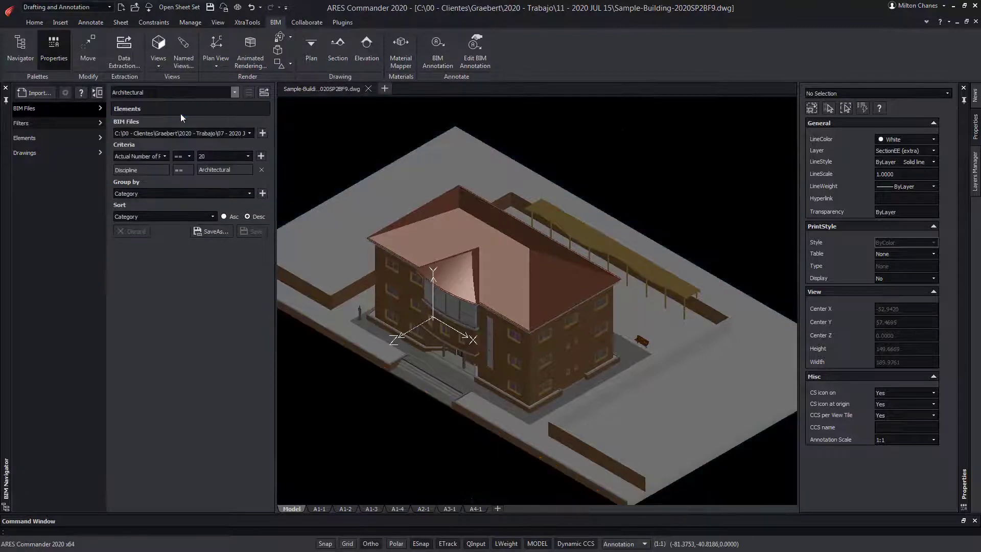
pyautogui.click(211, 91)
pyautogui.scroll(-1, 193, 139)
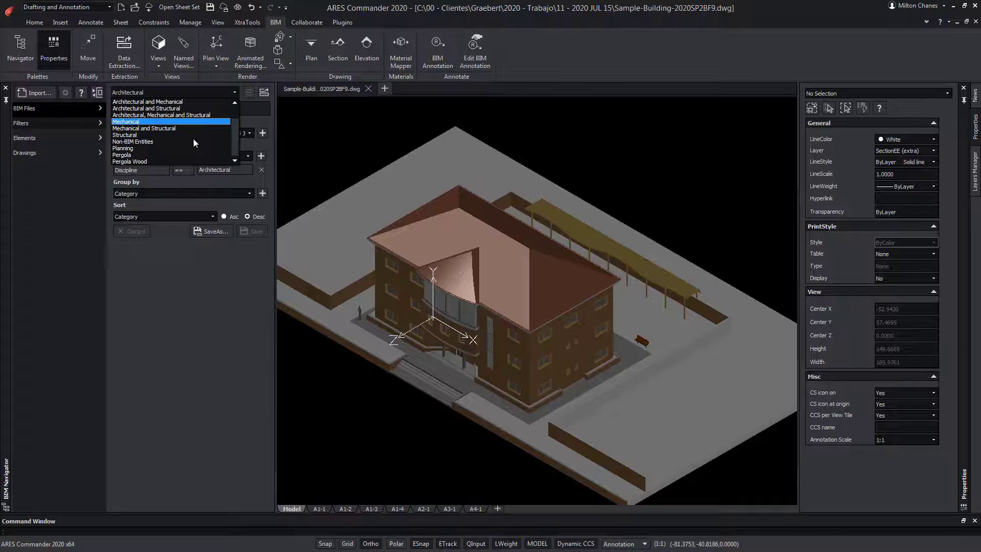
pyautogui.click(175, 148)
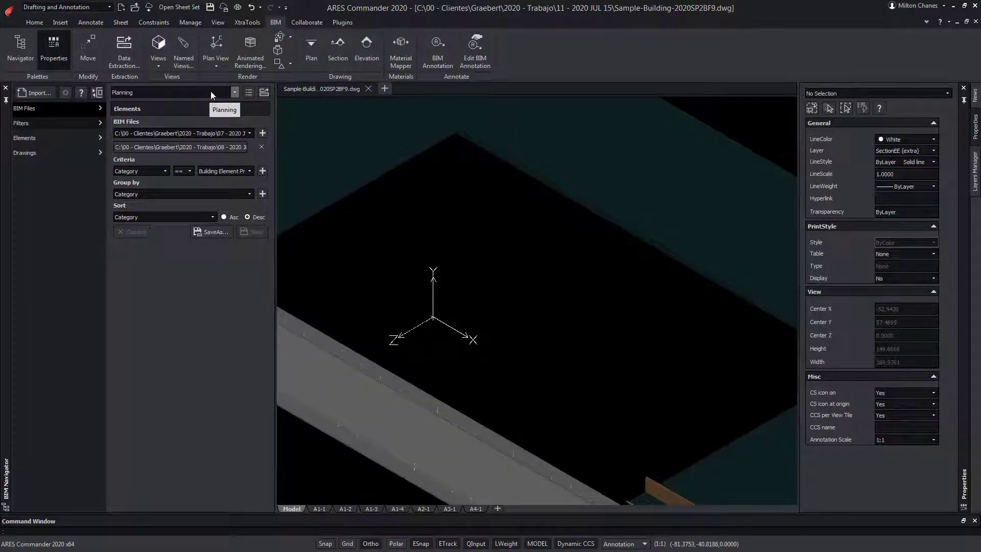
pyautogui.click(211, 91)
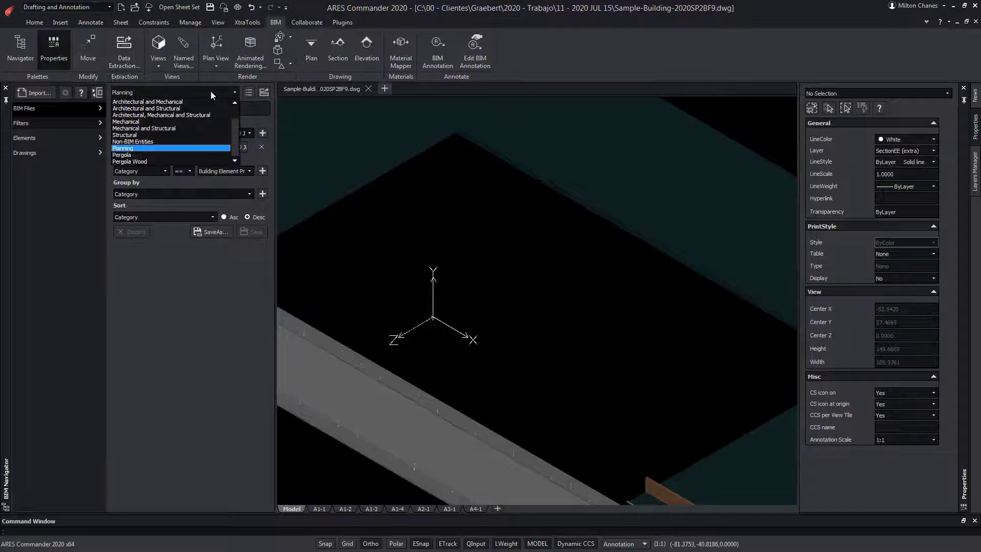
pyautogui.click(170, 161)
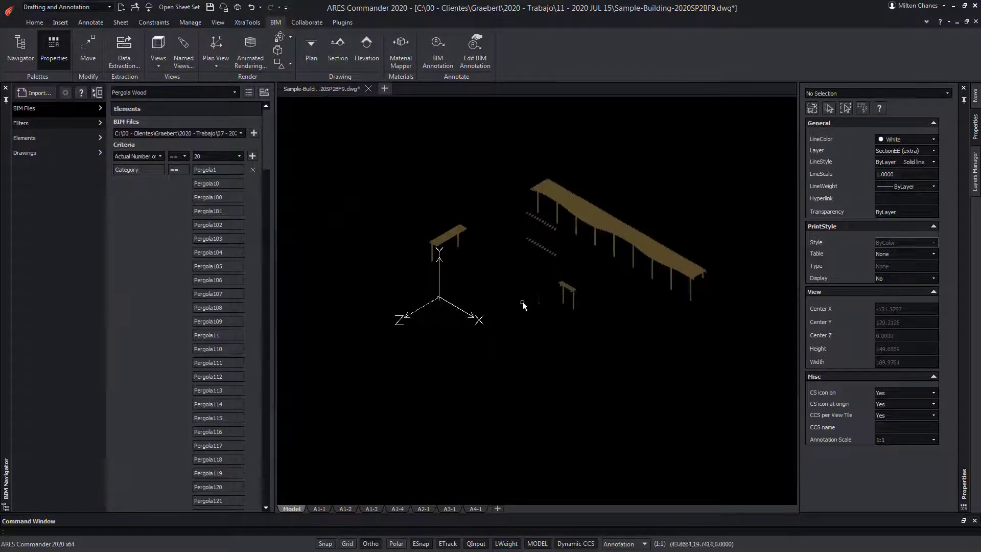
pyautogui.keyDown('shift'); pyautogui.moveTo(534, 316); pyautogui.dragTo(606, 350, button='middle'); pyautogui.keyUp('shift')
pyautogui.scroll(6, 606, 350)
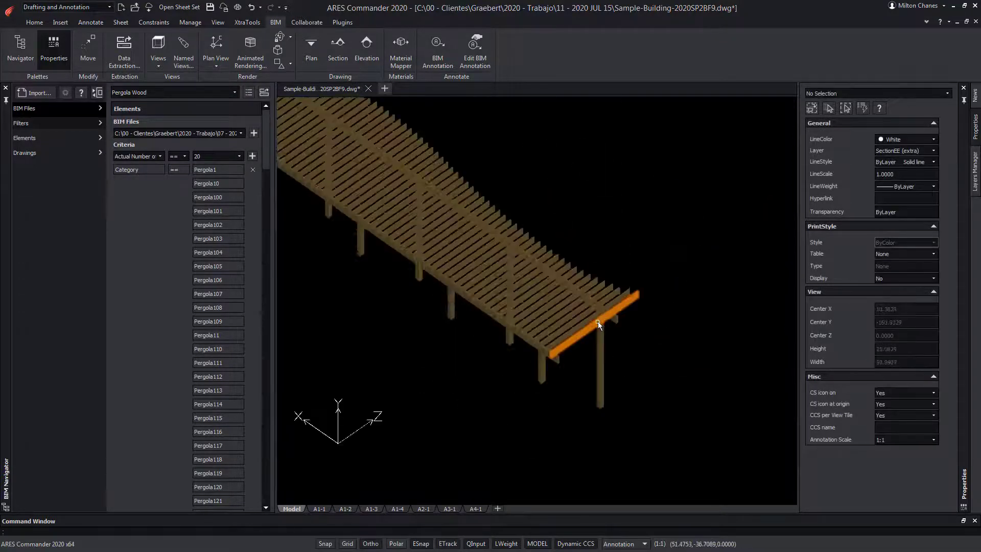
pyautogui.scroll(4, 648, 204)
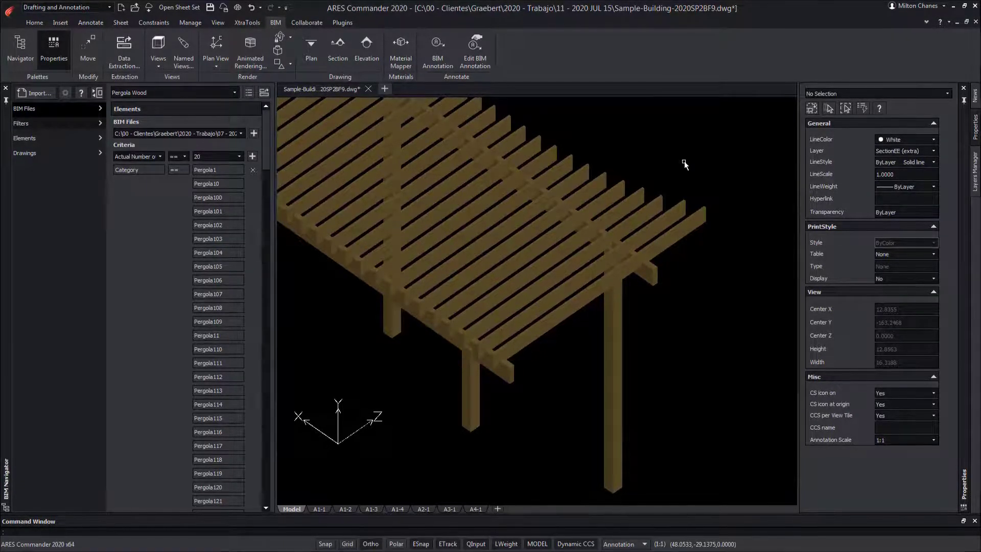
pyautogui.click(175, 92)
pyautogui.scroll(5, 168, 135)
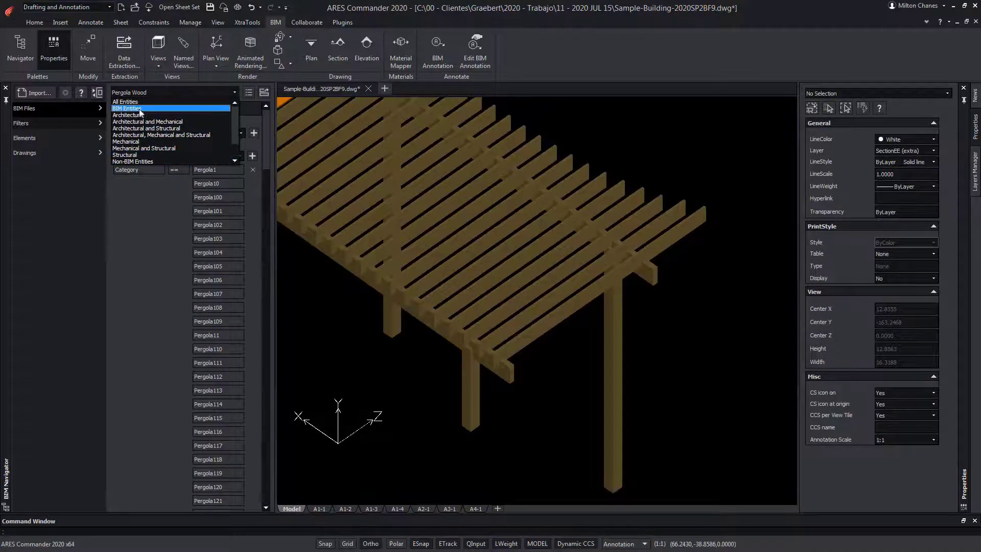
pyautogui.click(139, 105)
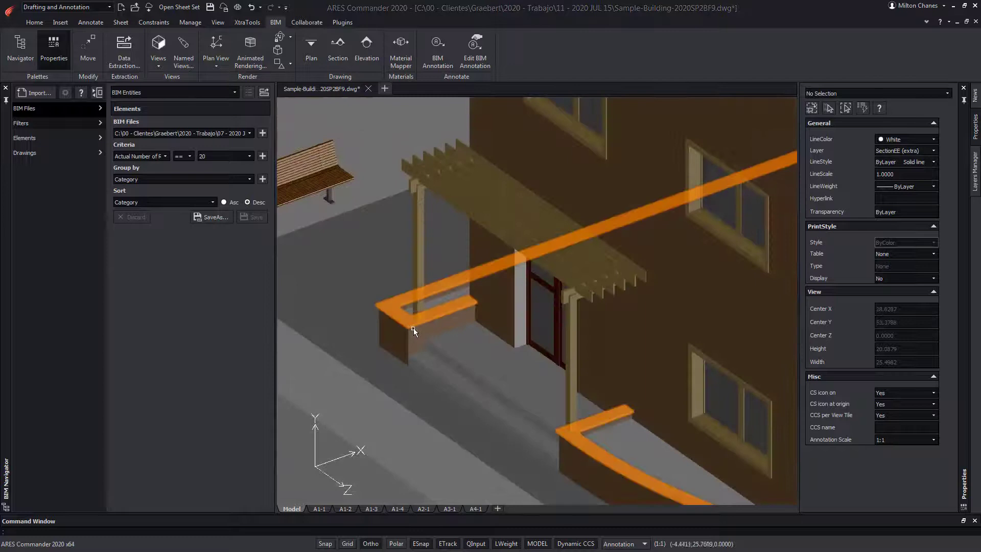
pyautogui.scroll(-8, 413, 328)
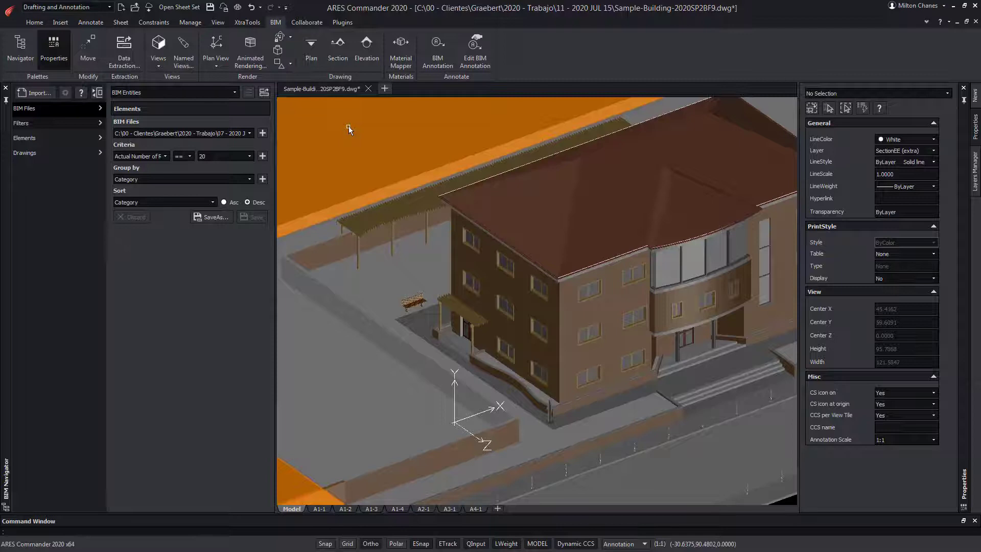
# Switch to the Top view and open the Floor 1 plan drawing under Plans
pyautogui.click(158, 65)
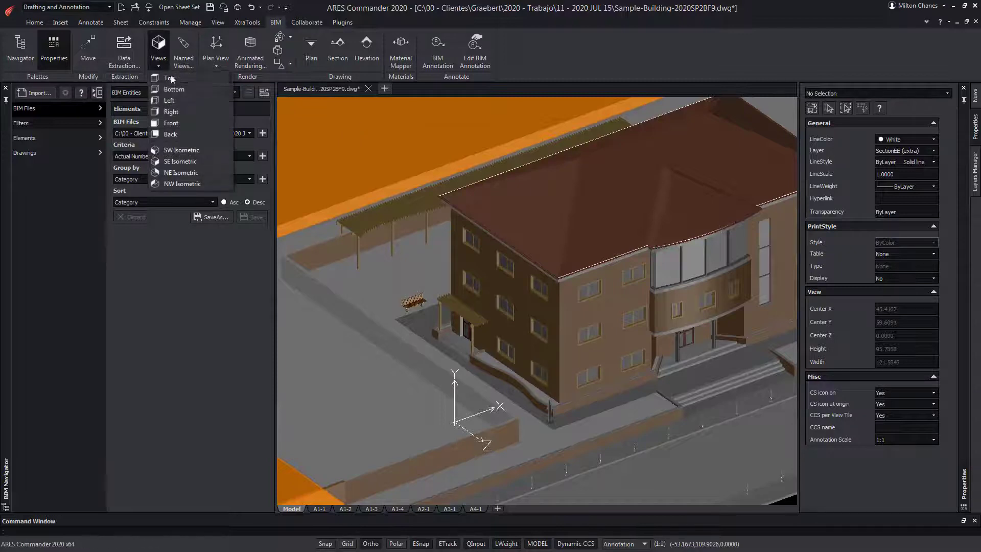
pyautogui.click(174, 80)
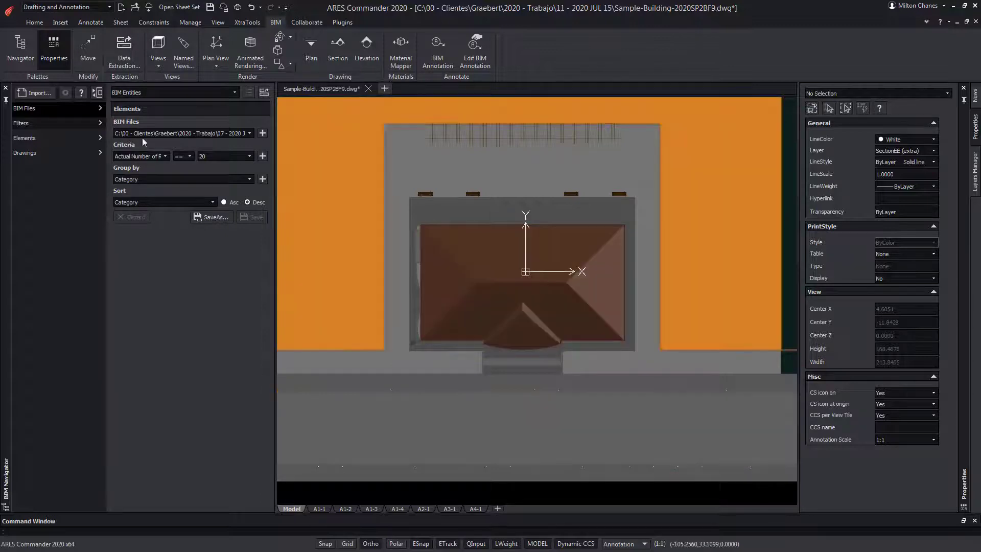
pyautogui.click(100, 153)
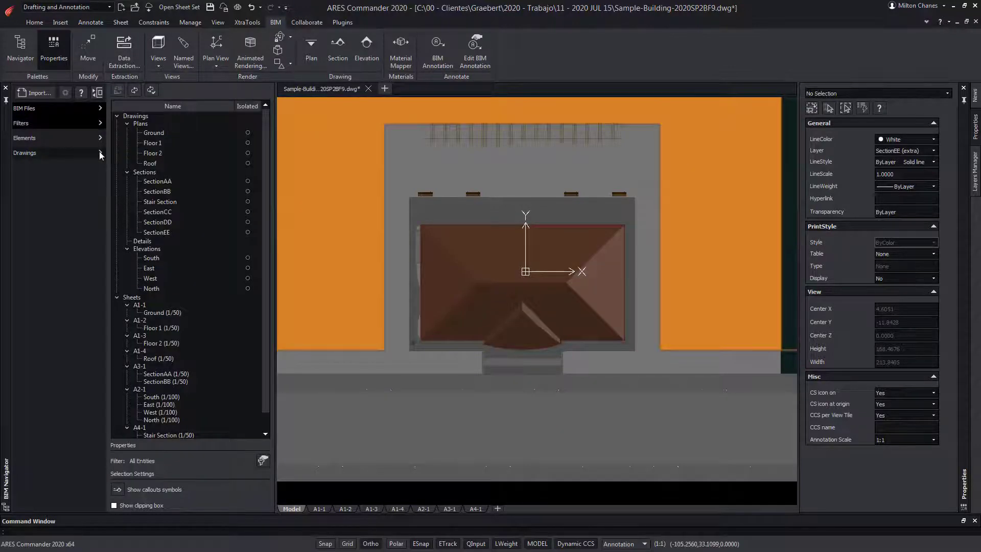
pyautogui.click(157, 146)
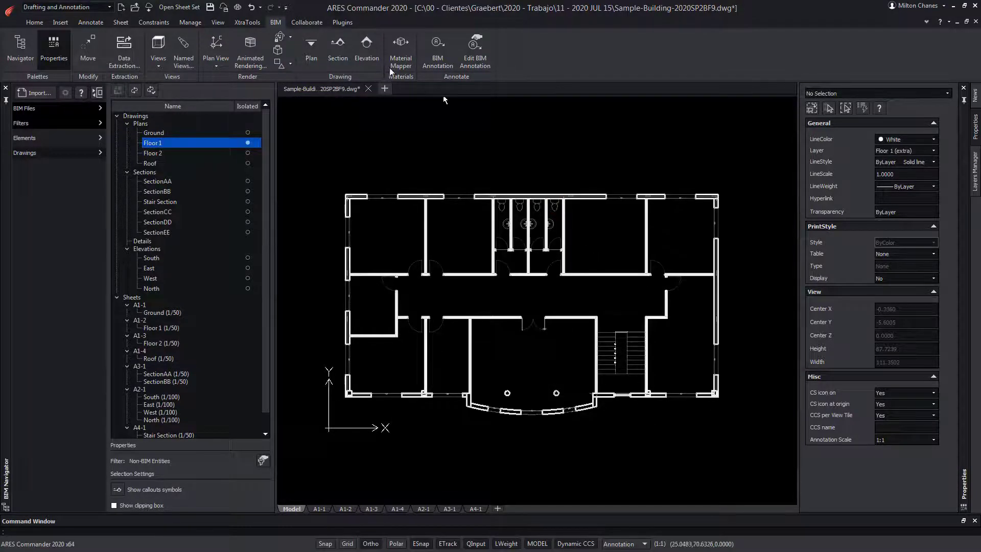
# Draw an elevation line across the top of the Floor 1 plan with depth below it, named North 2
pyautogui.click(367, 48)
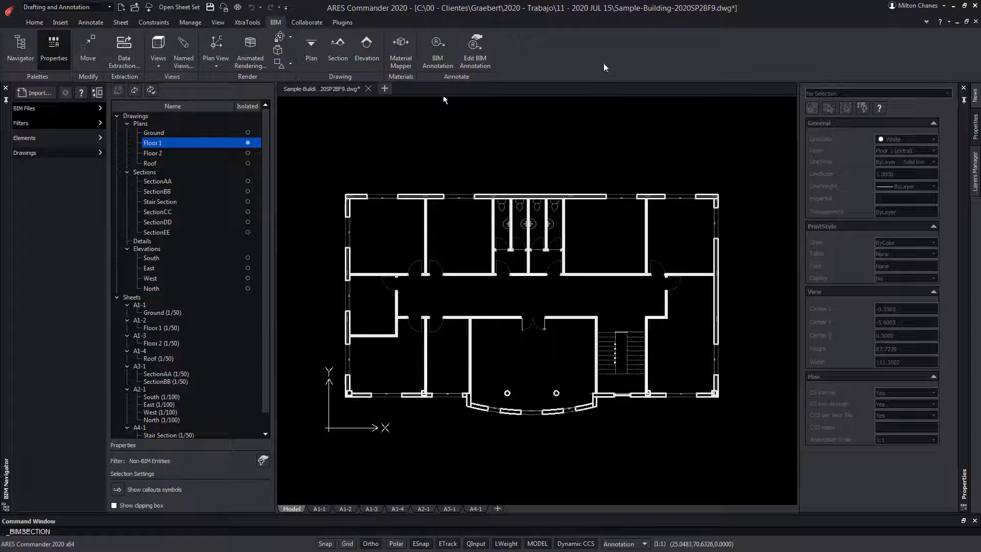
pyautogui.click(737, 146)
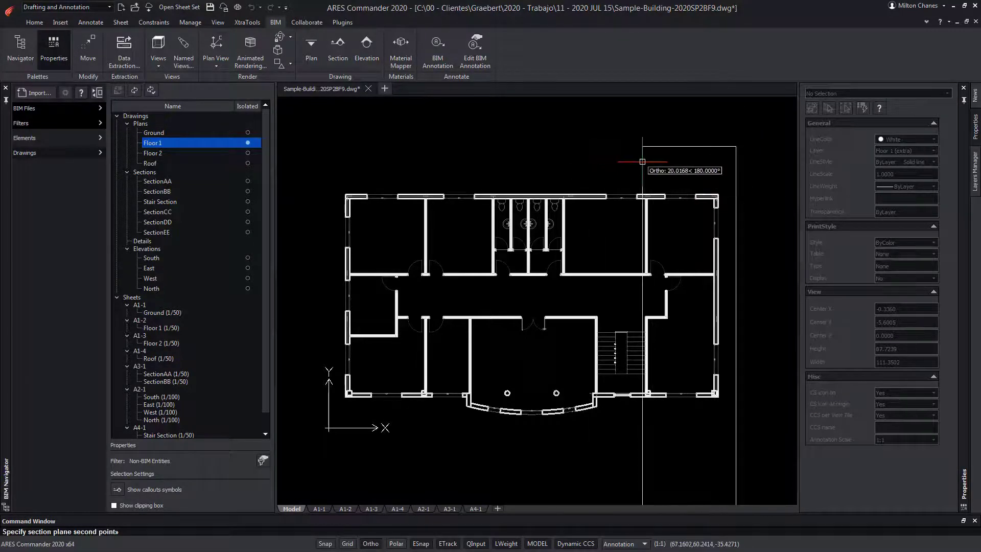
pyautogui.click(312, 146)
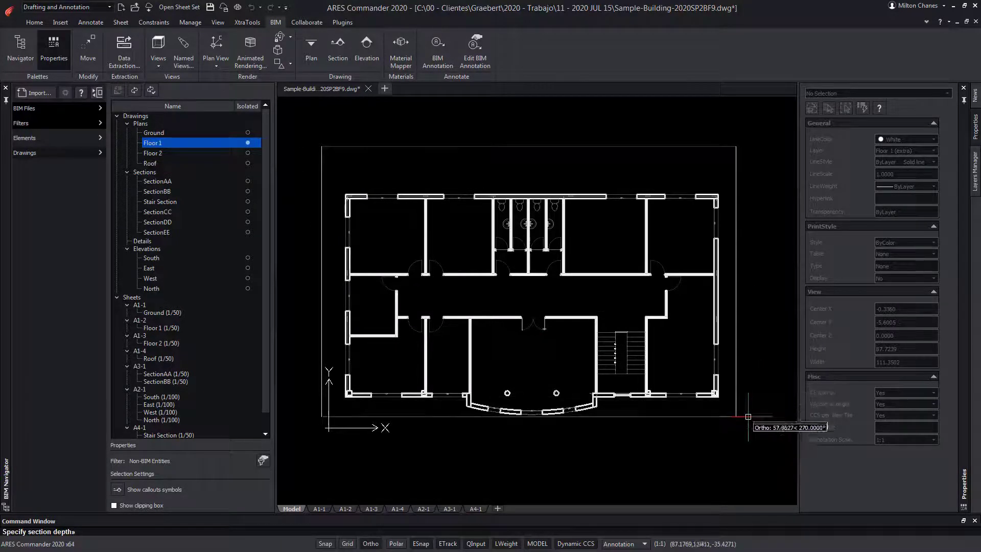
pyautogui.click(746, 442)
pyautogui.write('N')
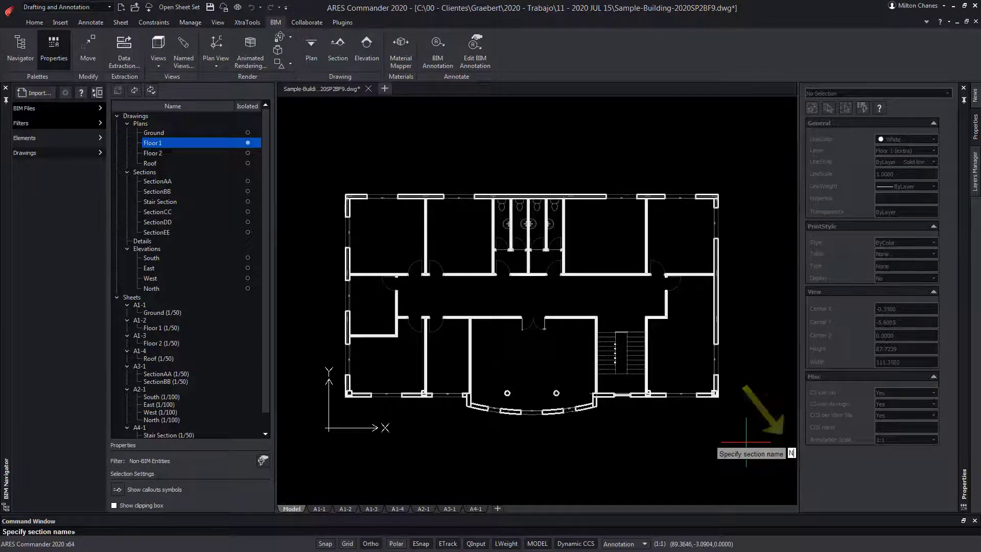
pyautogui.write('orth 2')
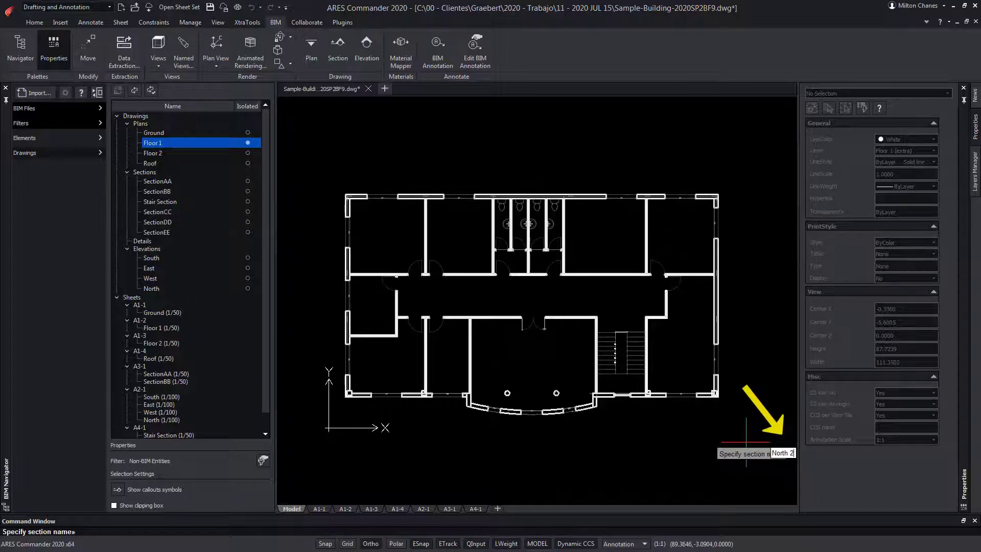
pyautogui.press('Return')
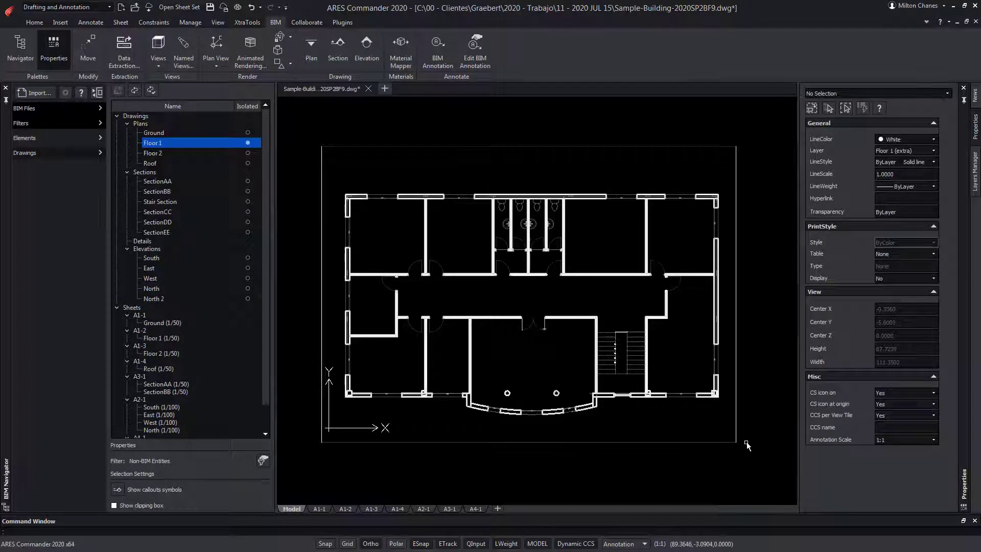
# Show the North 2 elevation from the Elevations list in the BIM Navigator
pyautogui.click(248, 298)
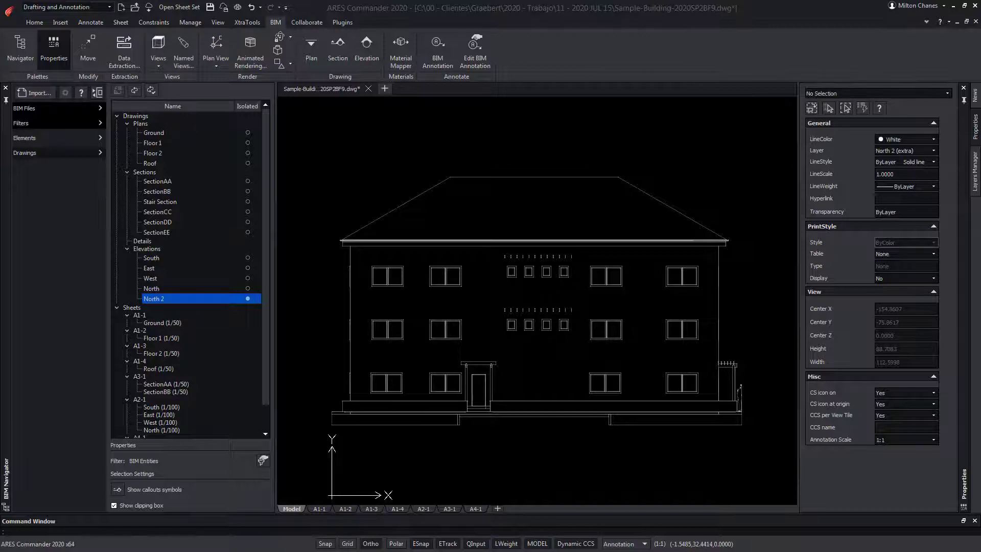
# Isolate Floor 2, cut a section named Roof Detail across the plan, then undo once
pyautogui.doubleClick(250, 152)
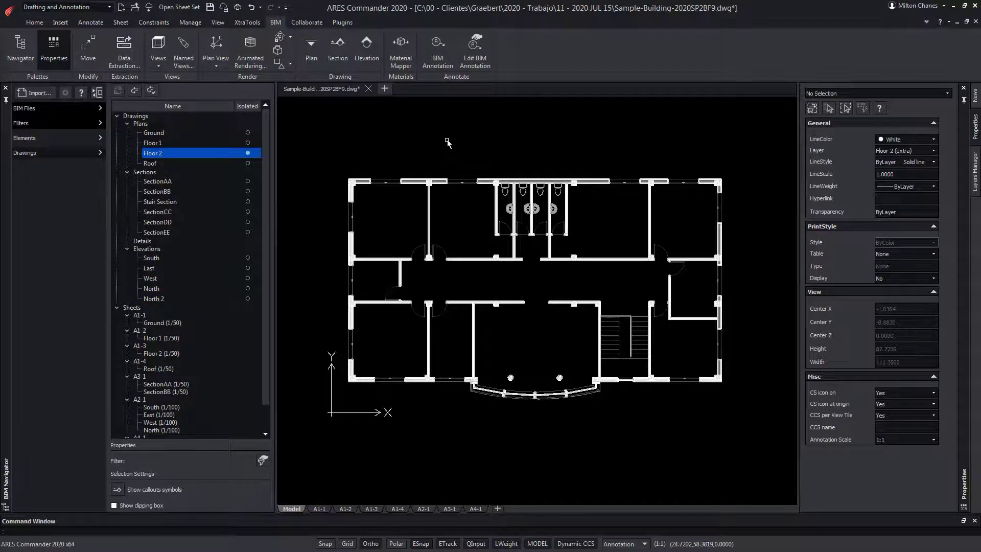
pyautogui.click(338, 49)
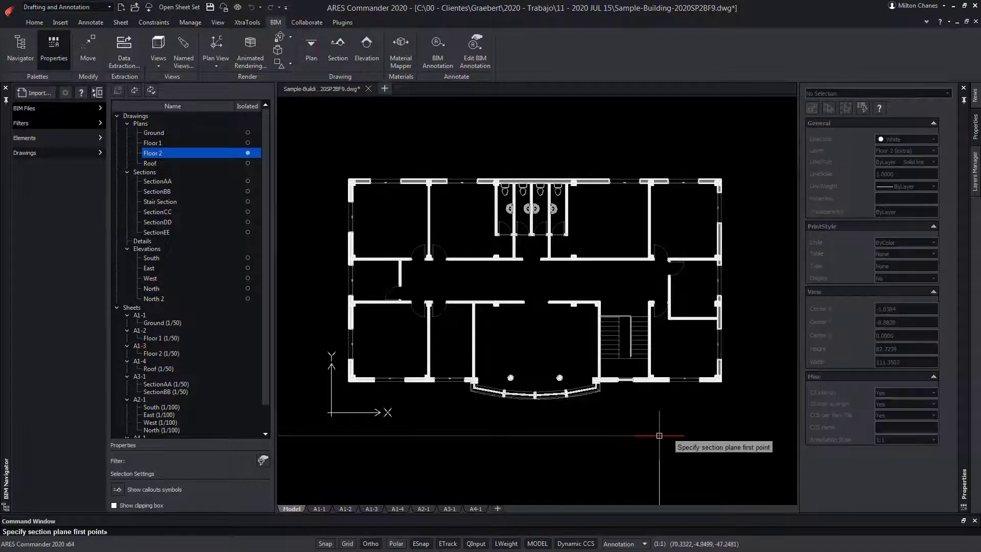
pyautogui.click(658, 433)
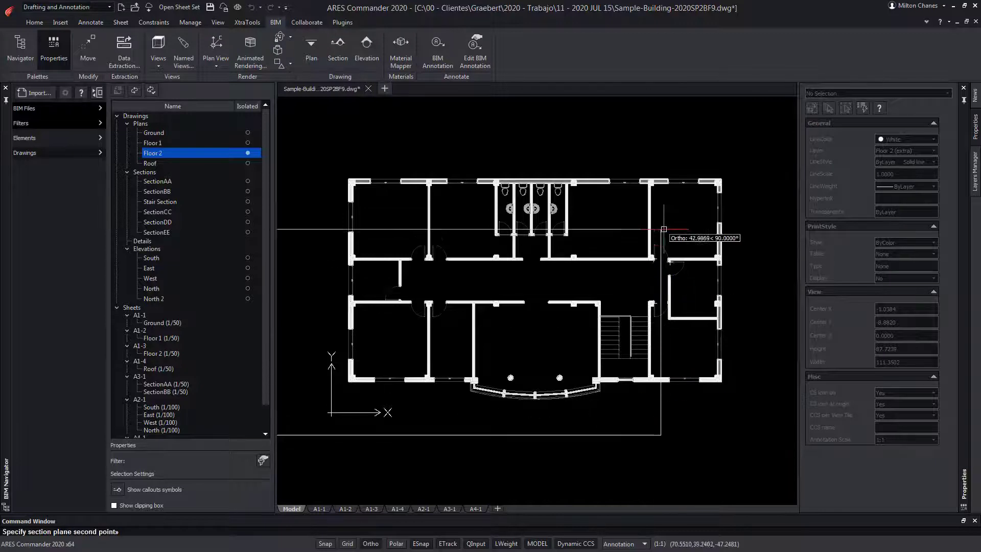
pyautogui.click(656, 153)
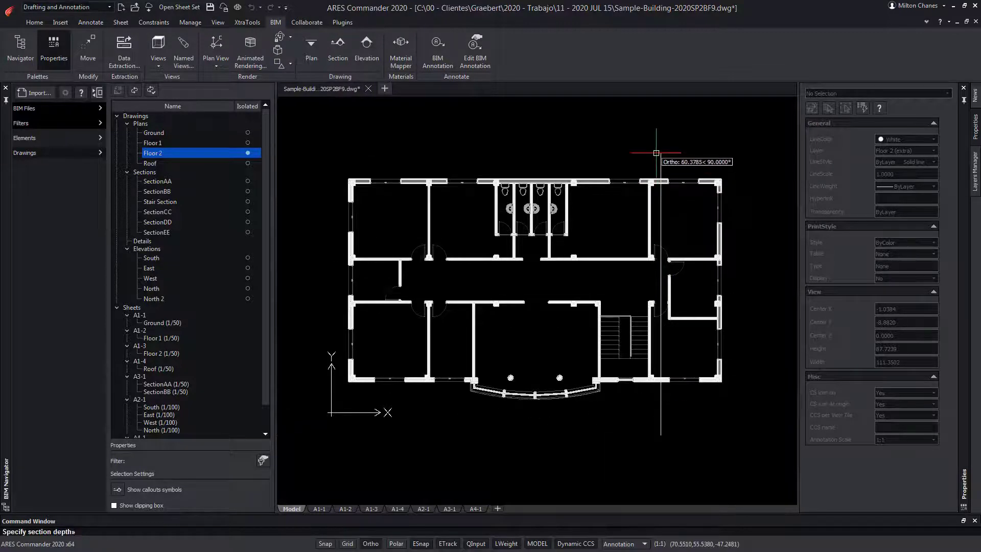
pyautogui.click(315, 457)
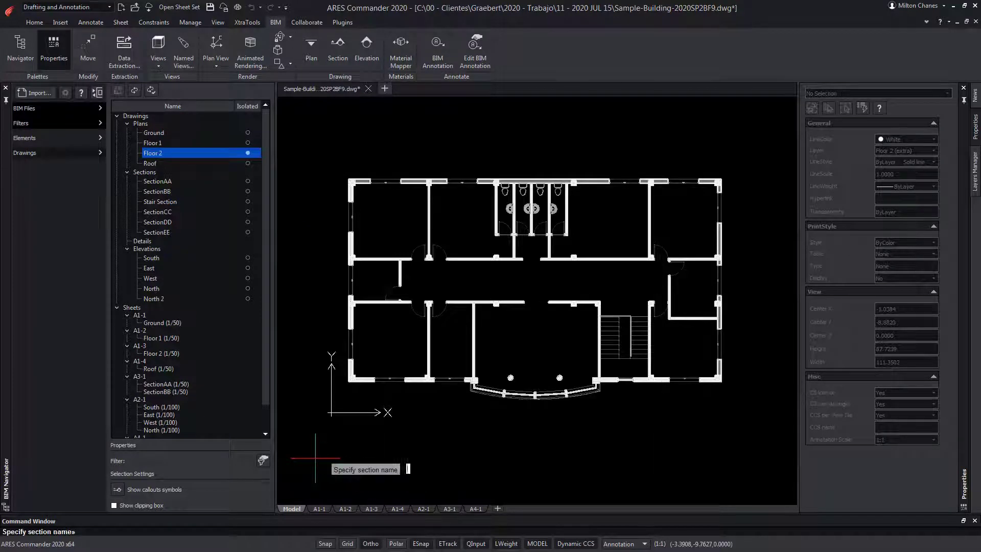
pyautogui.write('Roof Detail')
pyautogui.press('Return')
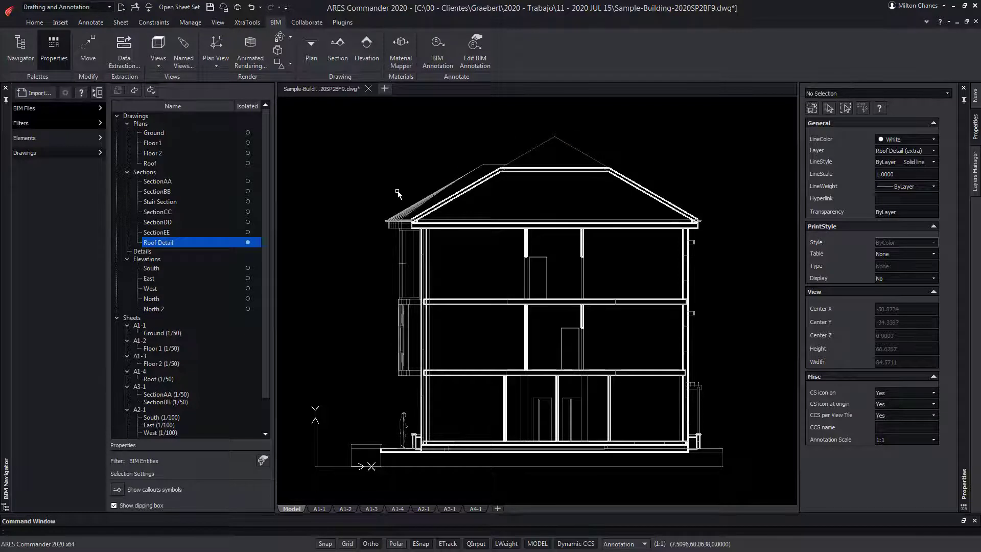
pyautogui.hotkey('ctrl', 'z')
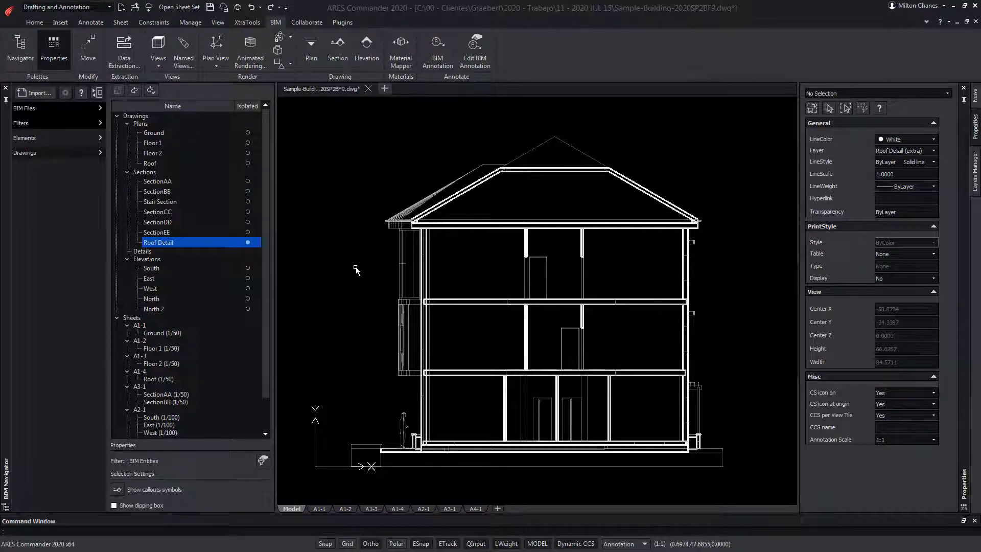
# Stretch the Roof Detail section box's bottom face, reducing depth from 73.9418 to 47.0300
pyautogui.doubleClick(179, 242)
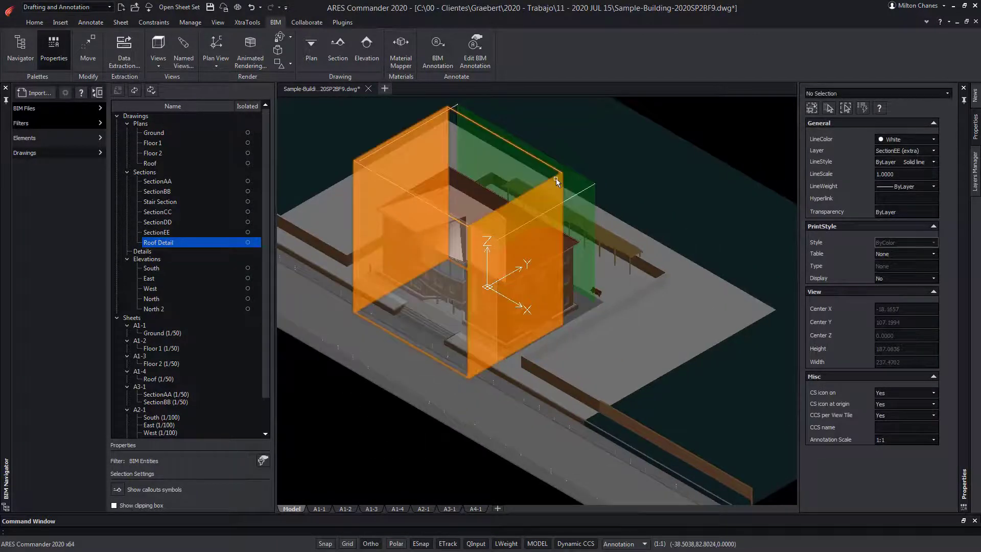
pyautogui.click(556, 179)
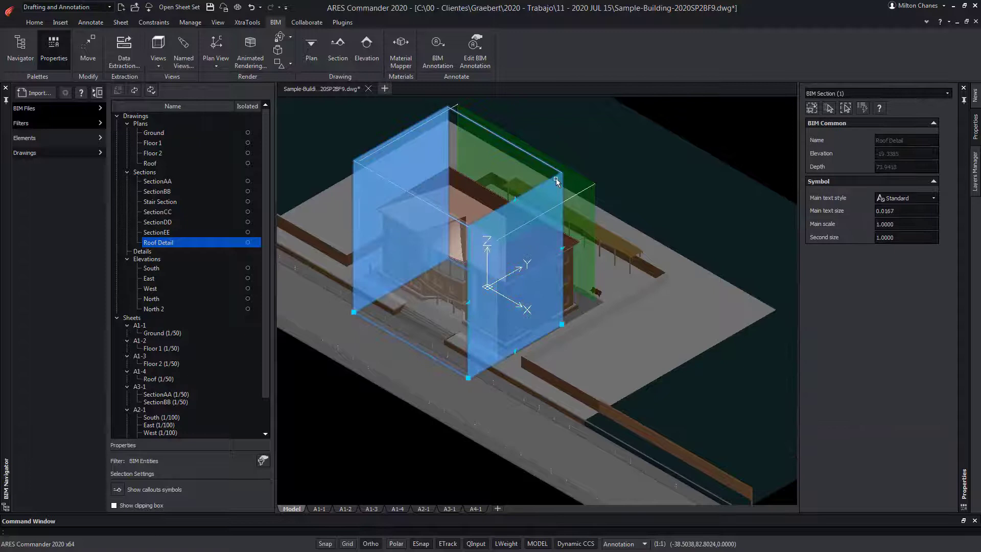
pyautogui.scroll(3, 490, 426)
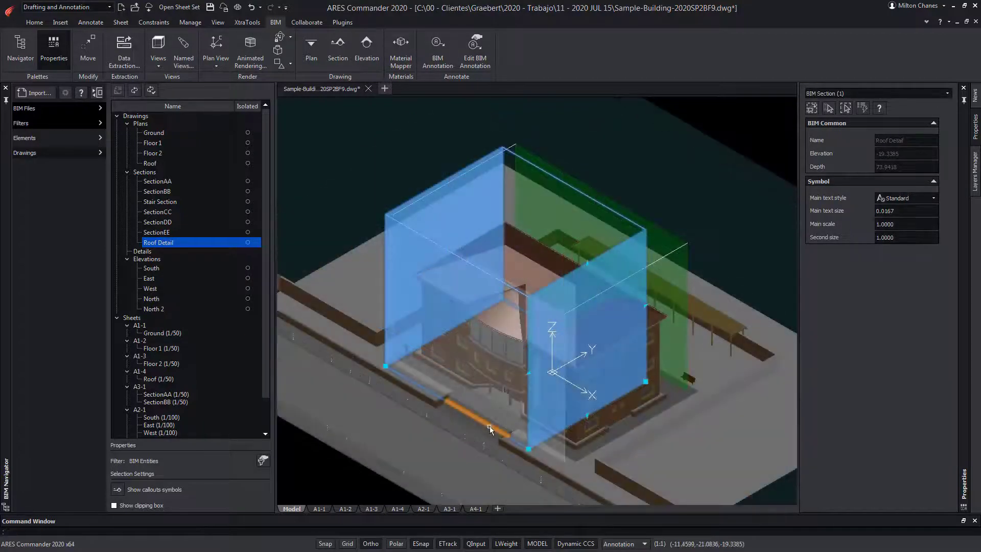
pyautogui.click(529, 449)
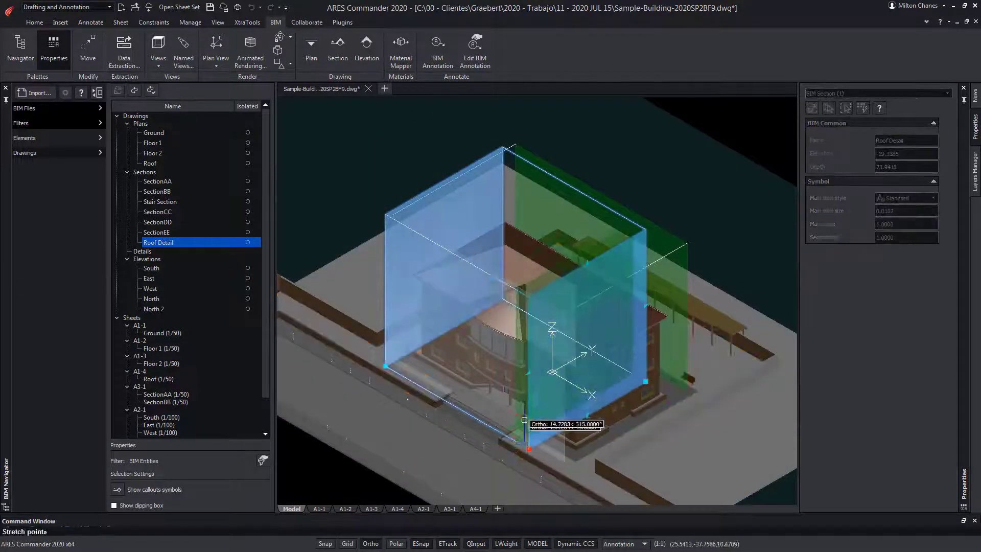
pyautogui.click(460, 449)
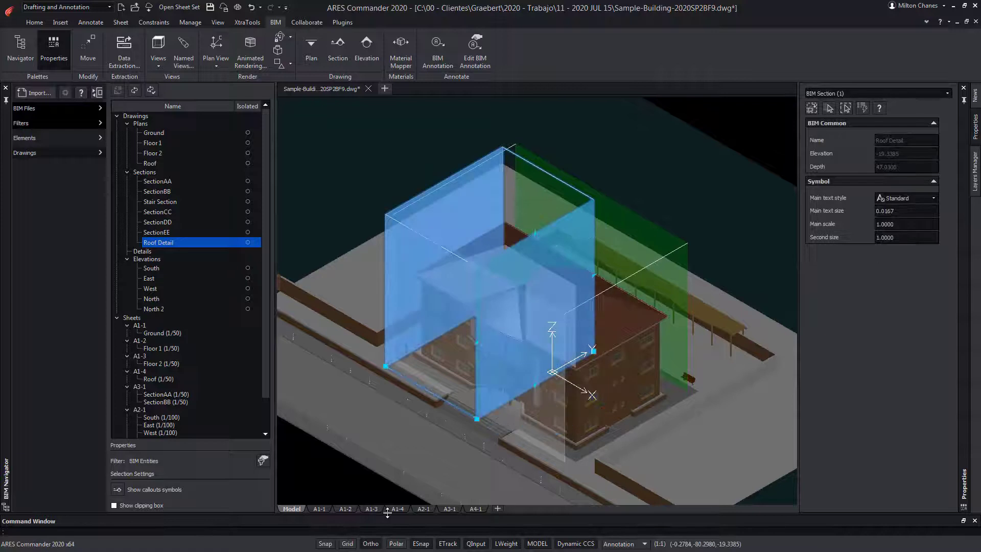
pyautogui.press('Escape')
pyautogui.scroll(5, 468, 365)
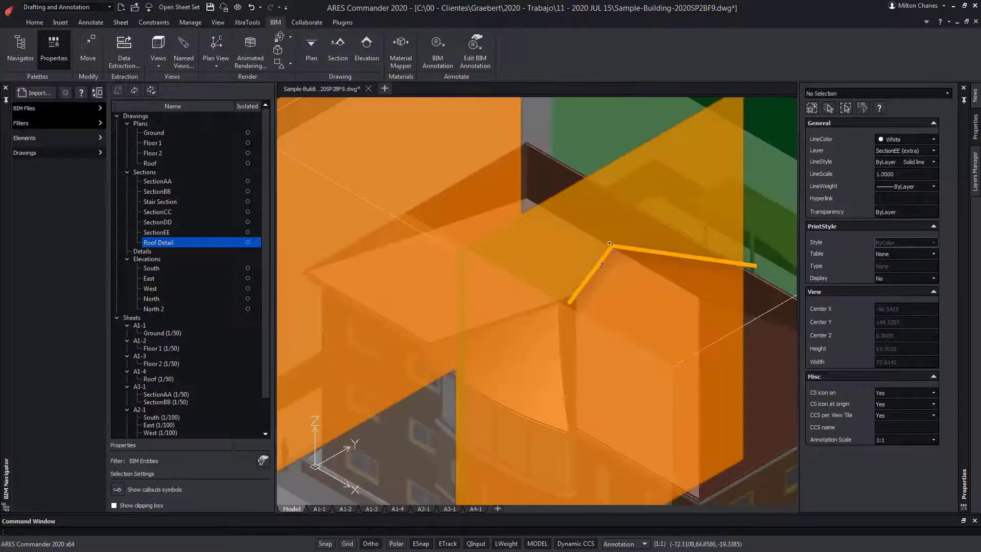
# Refresh the Roof Detail section and select the left roof beams to mirror
pyautogui.click(248, 244)
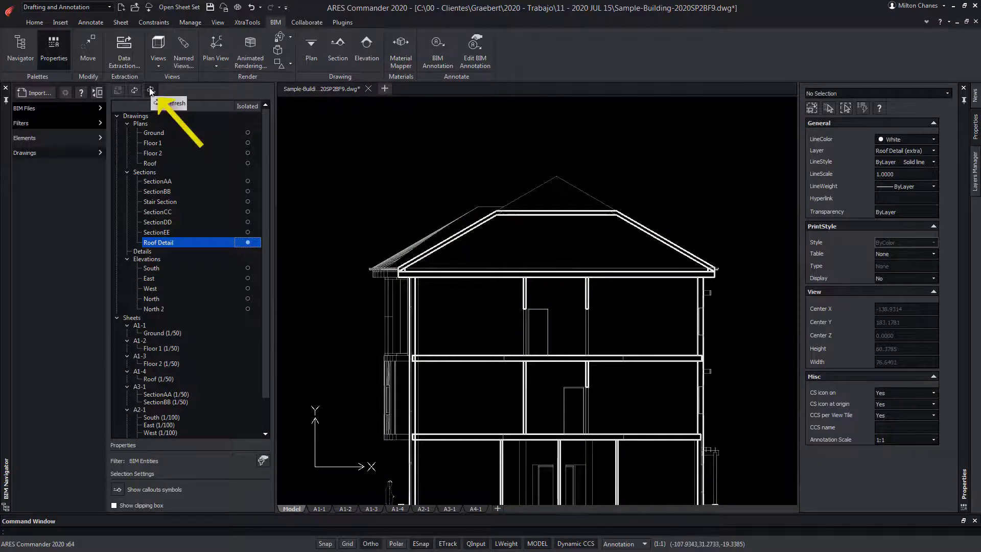
pyautogui.click(150, 91)
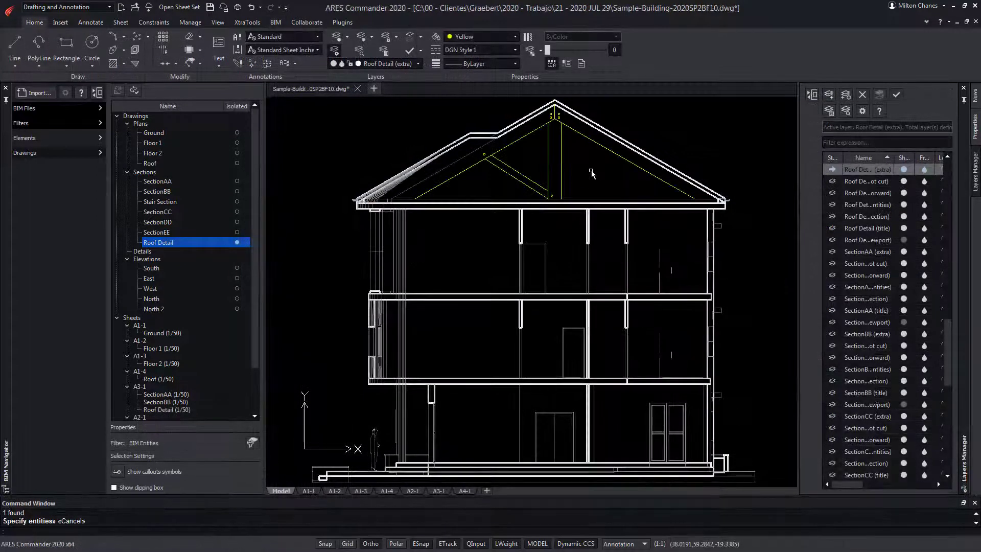
pyautogui.write('mi')
pyautogui.press('Return')
pyautogui.click(543, 175)
pyautogui.click(514, 188)
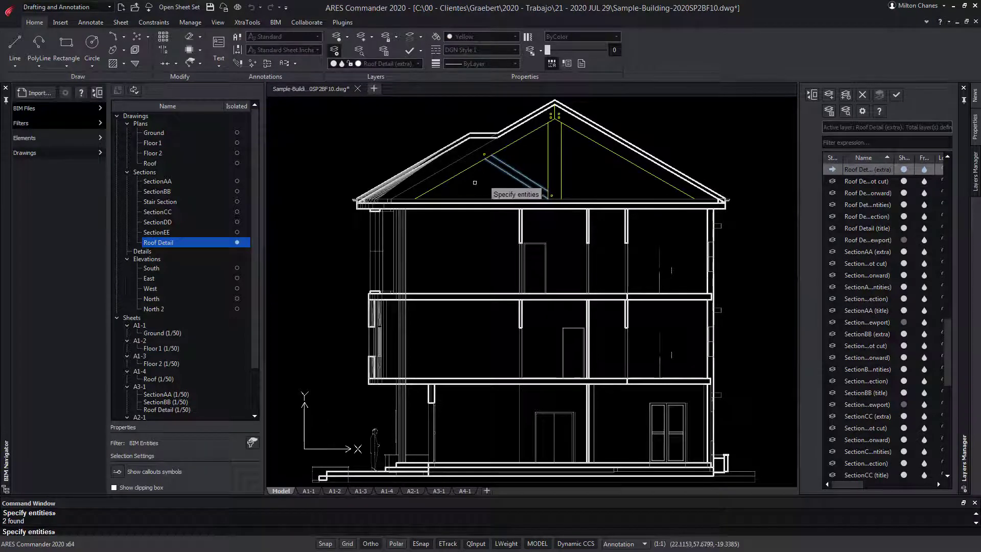
pyautogui.click(516, 153)
pyautogui.click(564, 192)
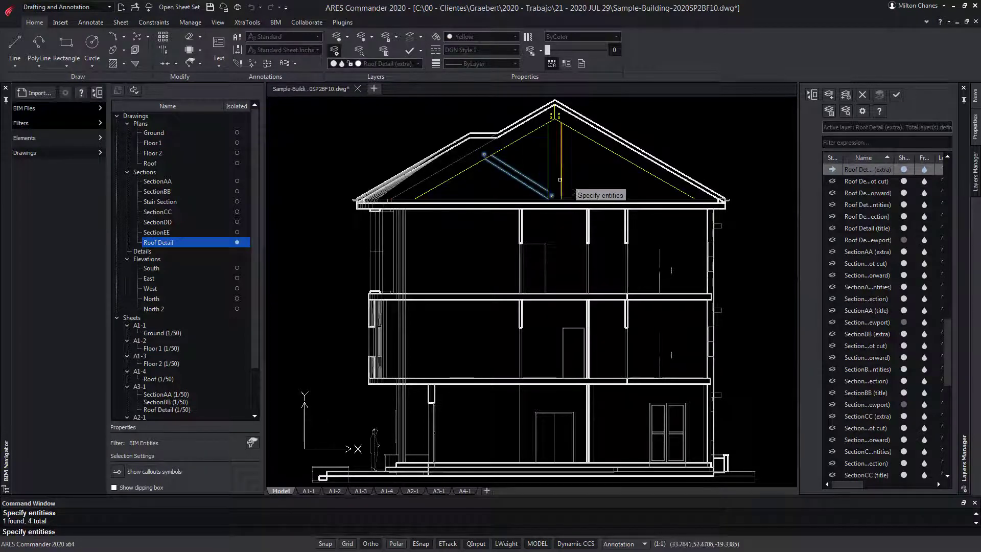
# Mirror the selected beams about the central king post, keeping the originals
pyautogui.press('Return')
pyautogui.click(554, 119)
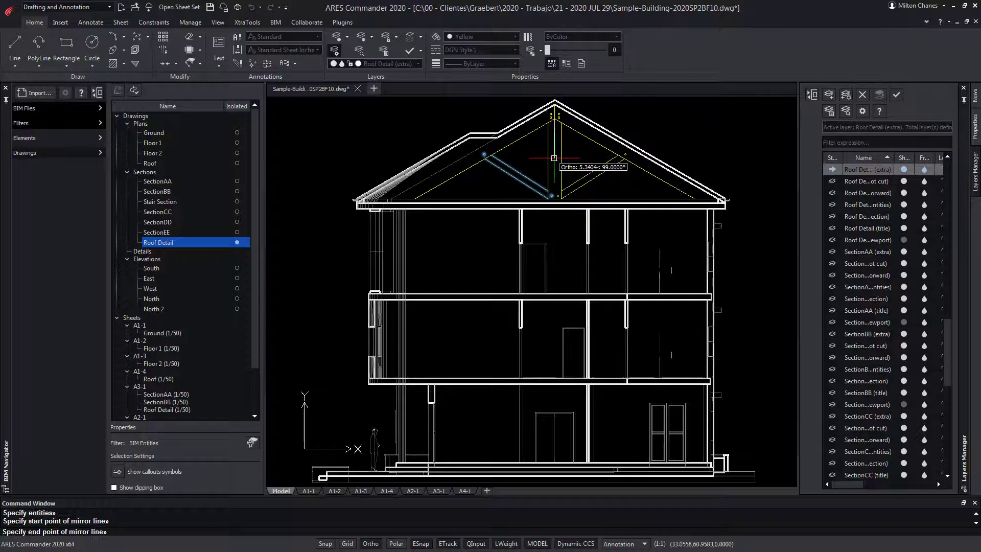
pyautogui.click(555, 161)
pyautogui.press('Return')
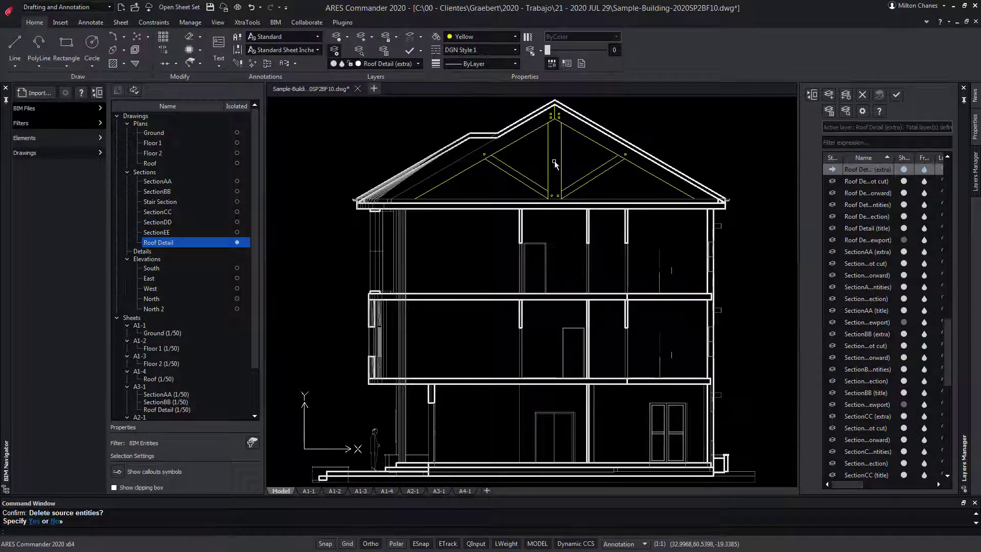
pyautogui.middleClick(721, 158)
pyautogui.middleClick(721, 158)
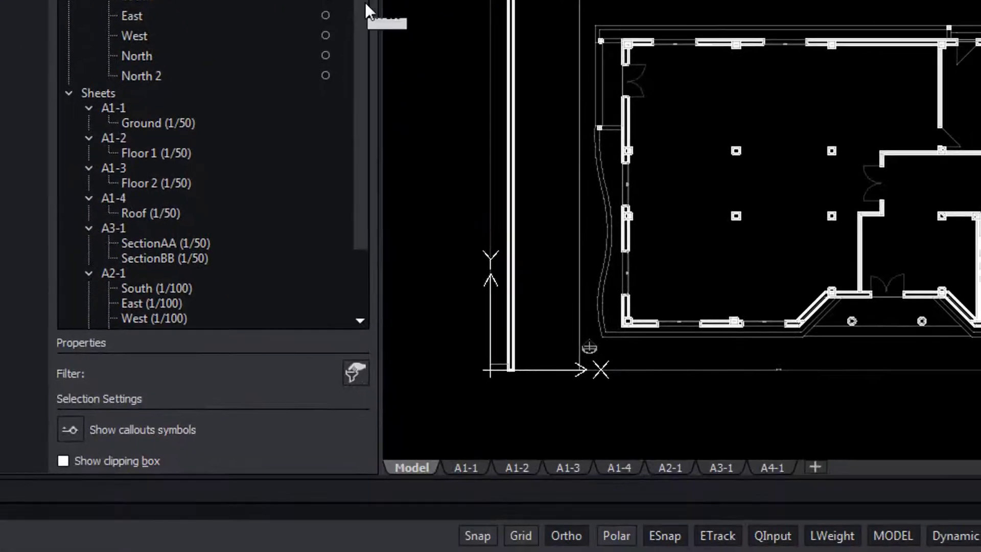
pyautogui.scroll(-1, 585, 327)
pyautogui.moveTo(364, 20); pyautogui.dragTo(368, 126)
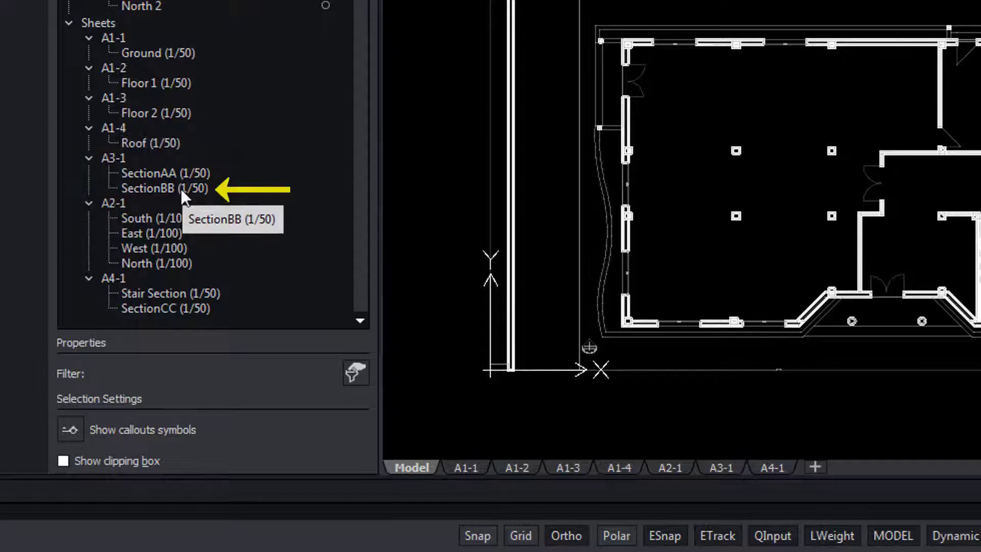
# Place the Roof Detail section on sheet A3-1 at 1/50 beside SectionBB
pyautogui.click(720, 468)
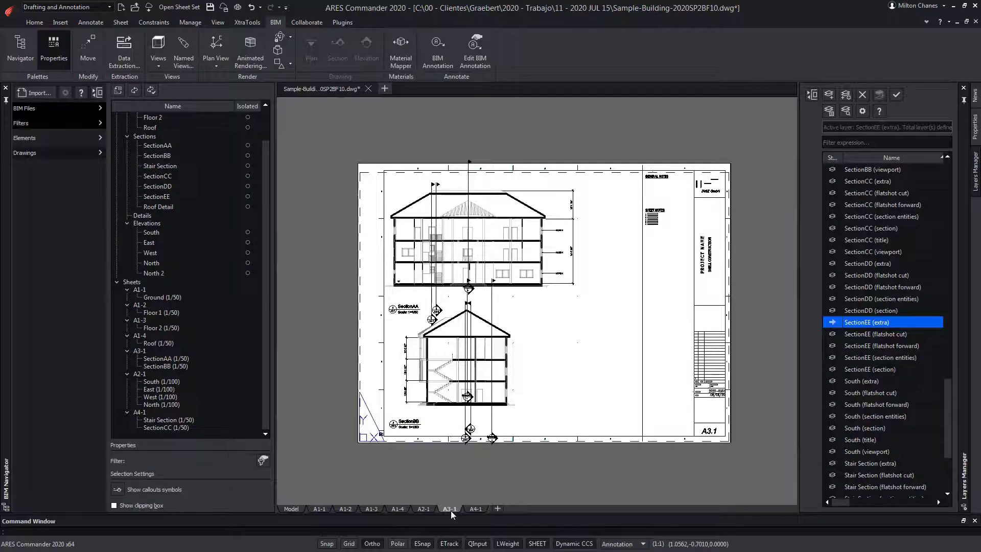
pyautogui.click(159, 273)
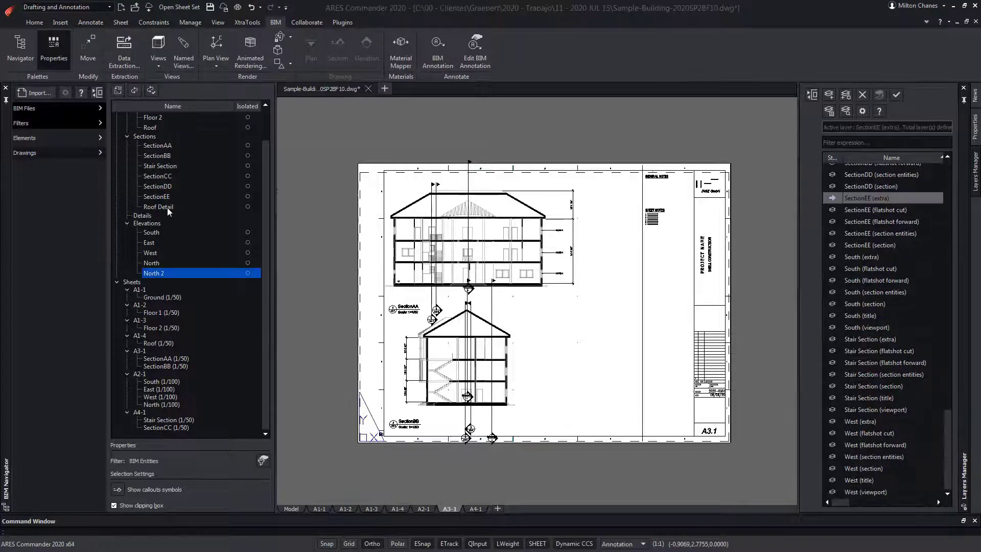
pyautogui.click(169, 207)
pyautogui.rightClick(167, 207)
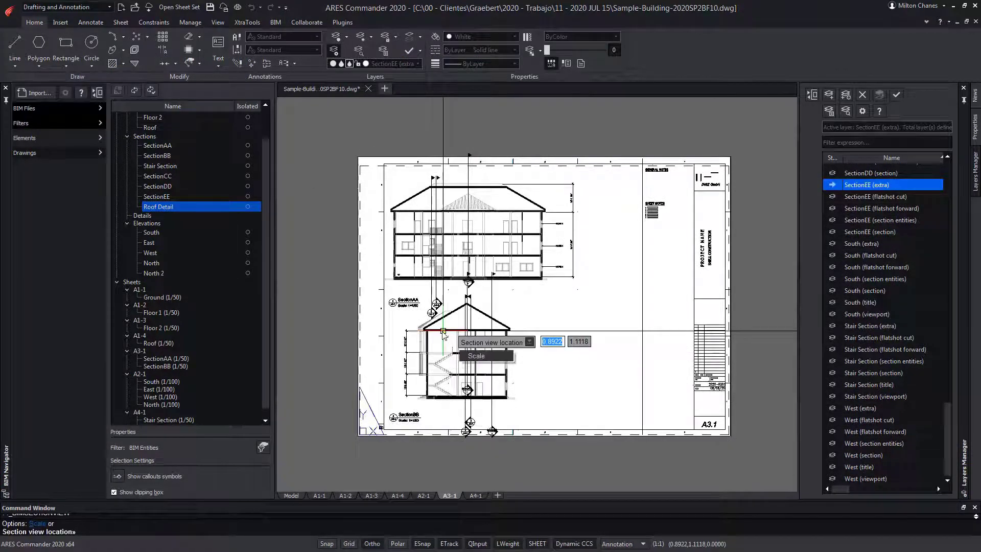
pyautogui.click(483, 357)
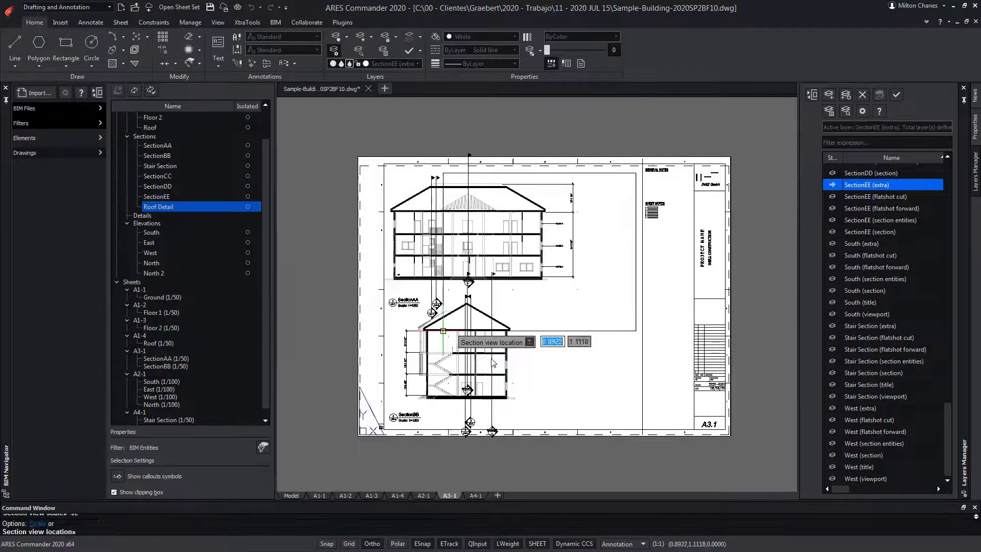
pyautogui.press('Return')
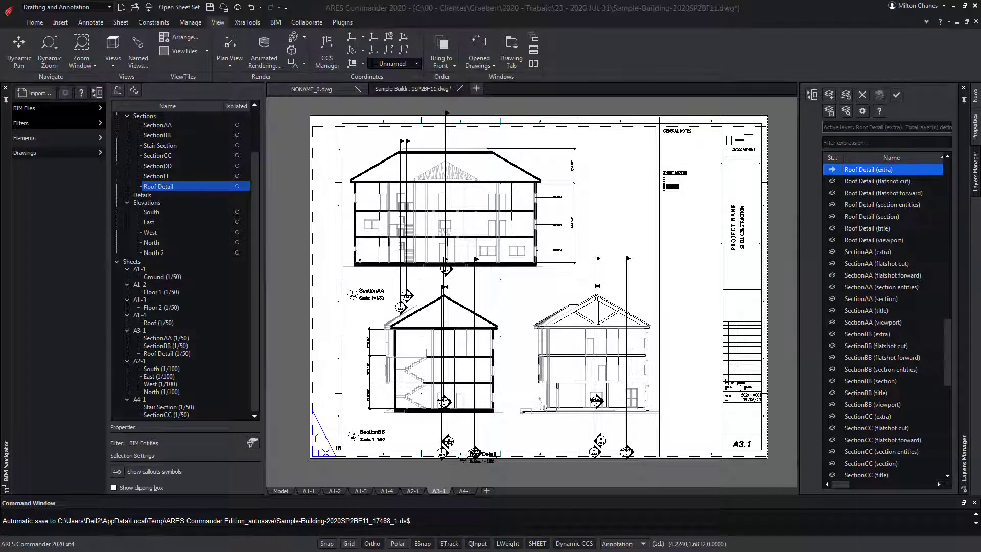
# Add a Smart Dimension between two points on the Roof Detail view on sheet A3-1
pyautogui.click(91, 22)
pyautogui.click(149, 46)
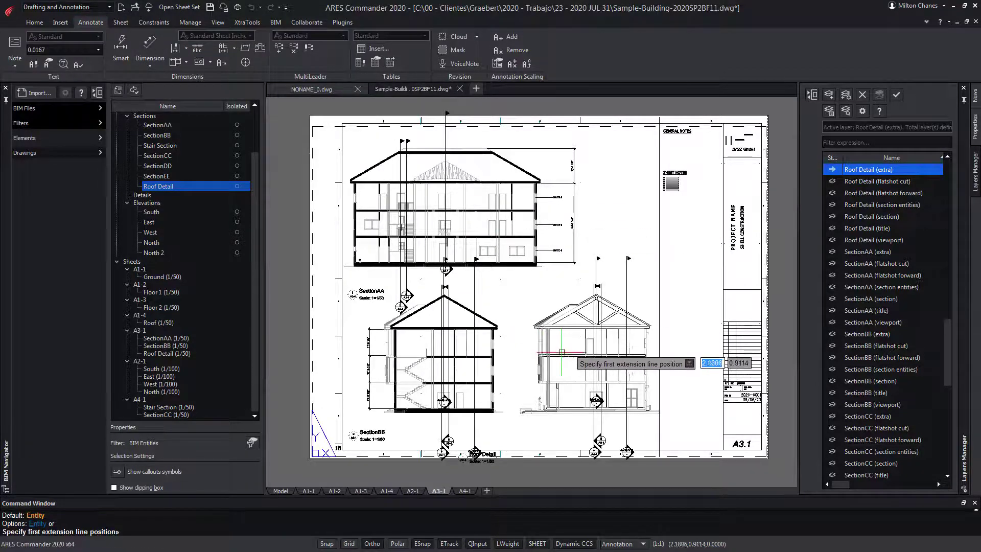
pyautogui.click(540, 364)
pyautogui.click(542, 315)
pyautogui.click(529, 338)
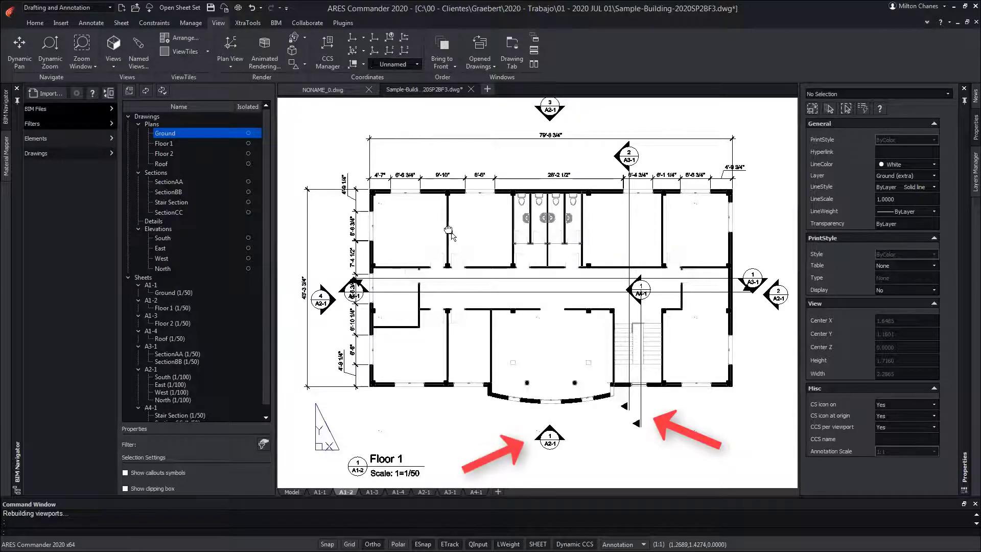
pyautogui.scroll(5, 468, 438)
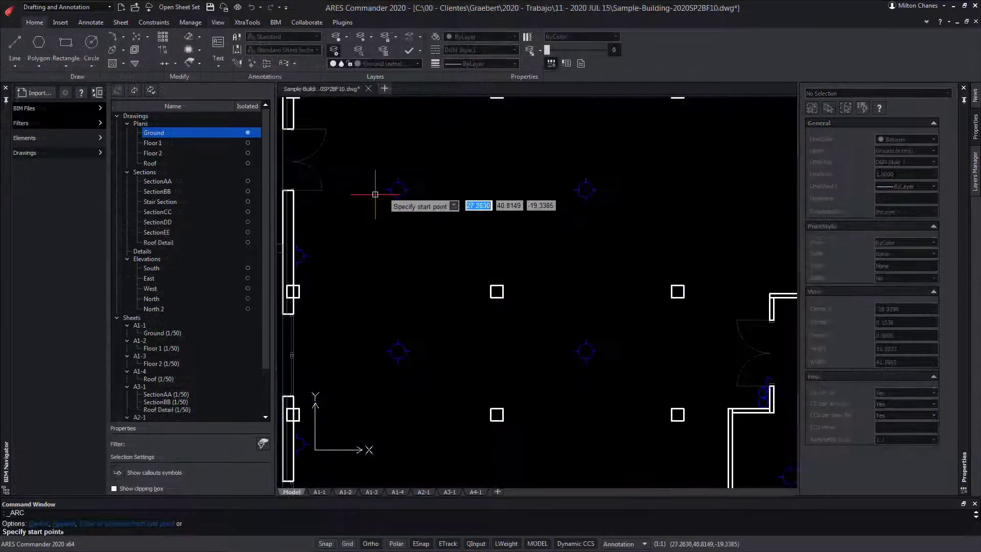
# Pick the electrical arc's start and through points near the ground-floor light fixtures
pyautogui.click(385, 190)
pyautogui.click(363, 276)
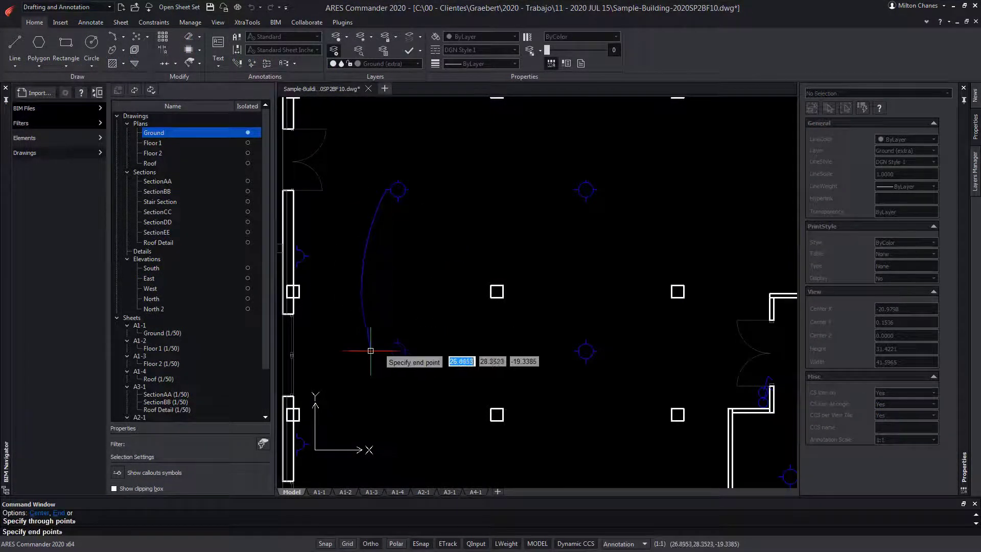
pyautogui.moveTo(385, 351); pyautogui.dragTo(407, 167, button='middle')
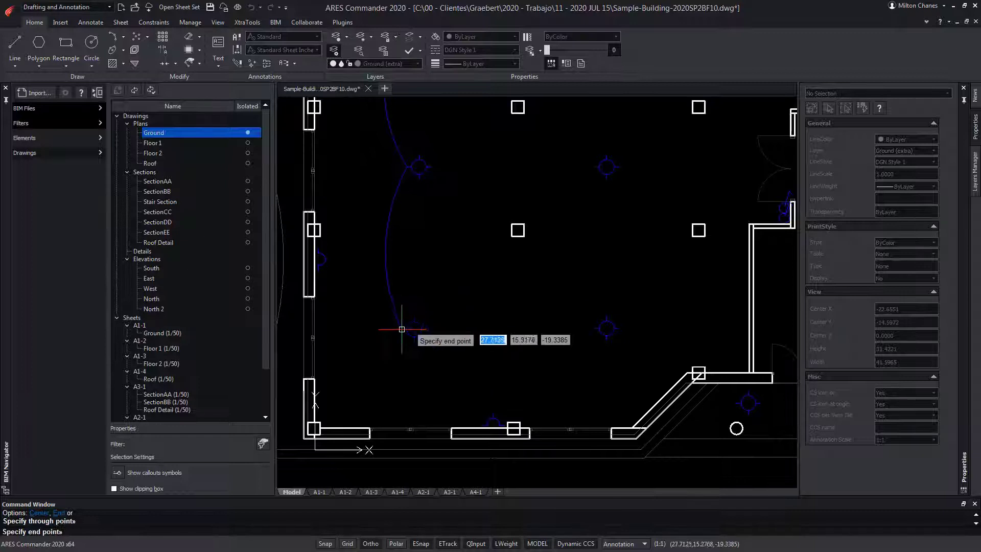
pyautogui.scroll(-5, 407, 328)
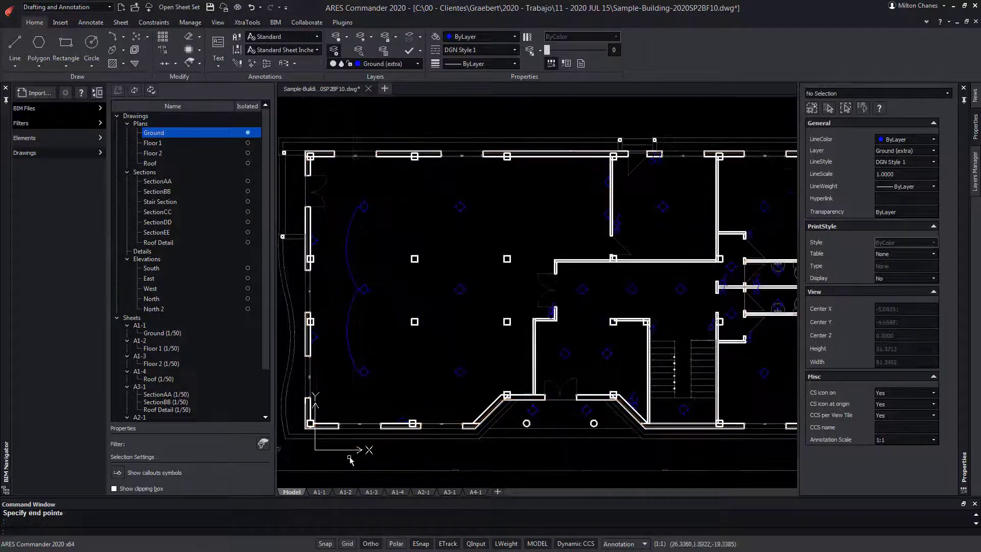
# Check the new dashed arc near NOTE 7 in sheet A1-1's Ground plan
pyautogui.click(319, 492)
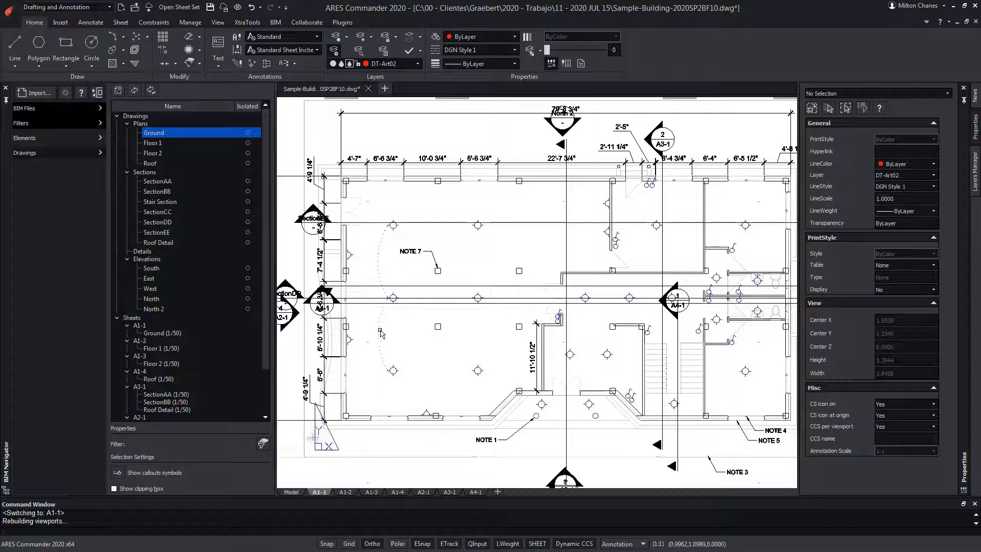
pyautogui.scroll(2, 381, 333)
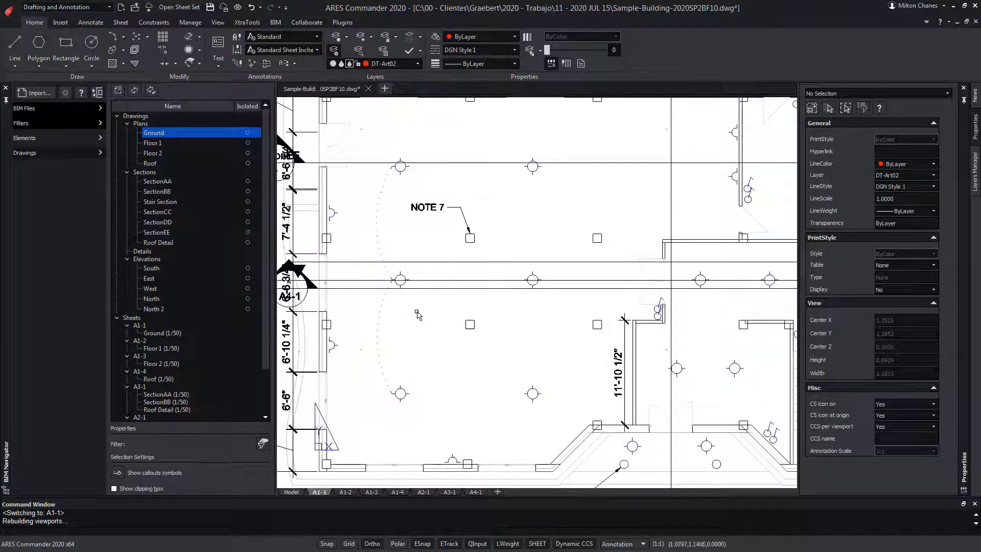
pyautogui.scroll(-1, 415, 337)
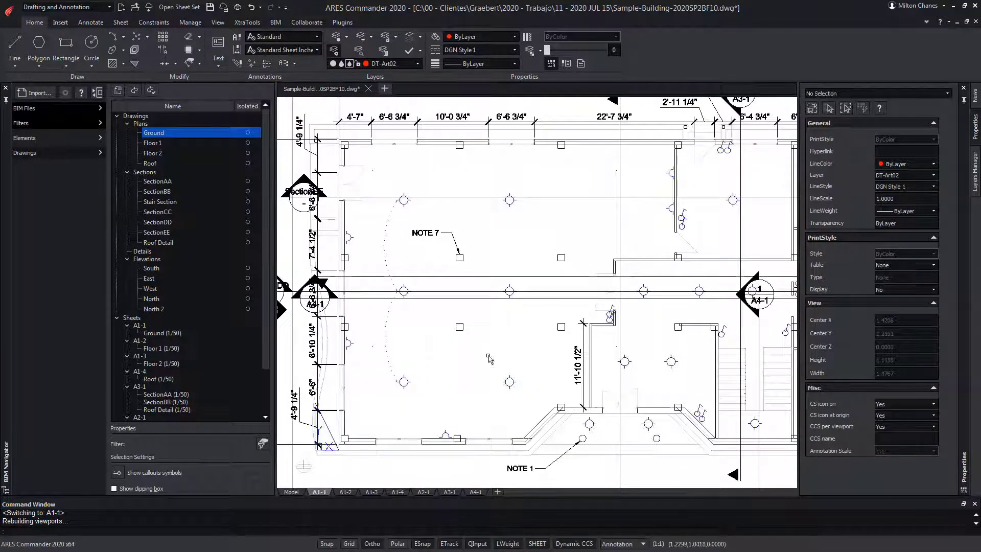
pyautogui.scroll(-2, 488, 359)
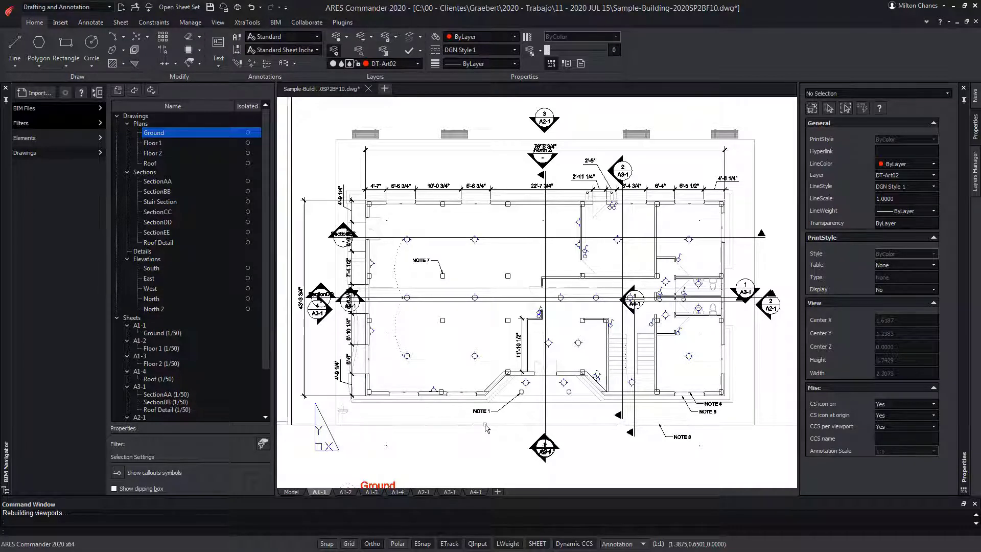
# Reload the linked Revit model from 'MCh - English Building MODIFY - inch.rvt' and isolate the Ground plan
pyautogui.click(47, 109)
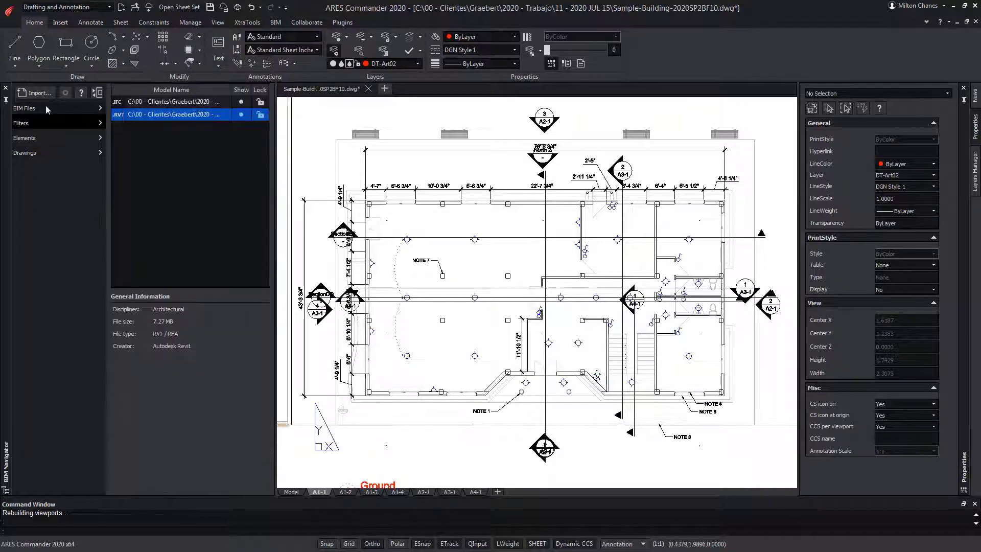
pyautogui.rightClick(202, 117)
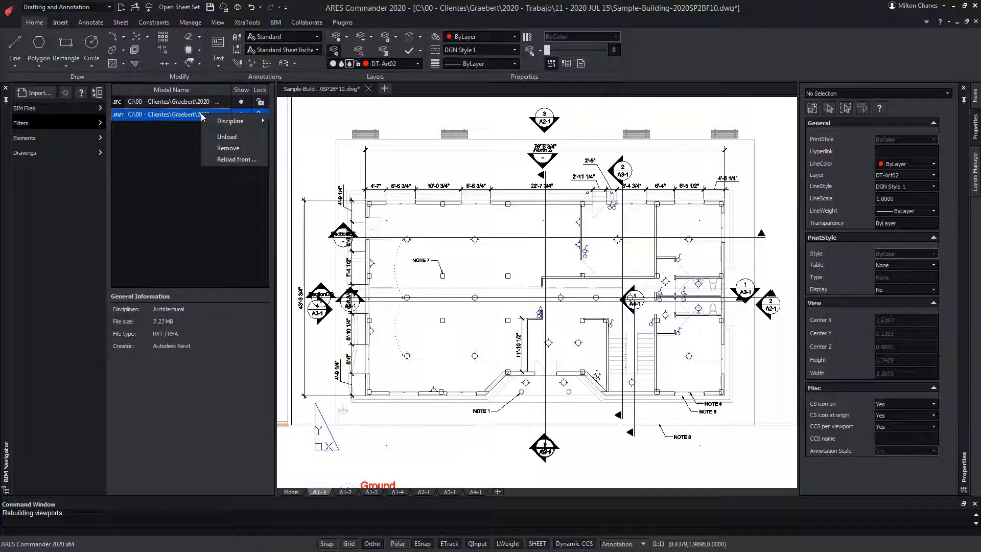
pyautogui.click(235, 158)
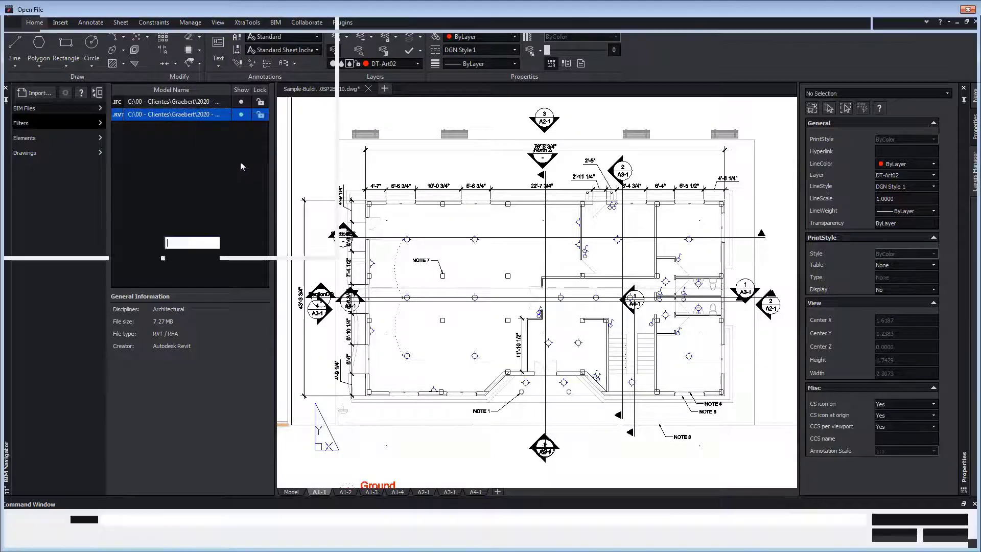
pyautogui.click(440, 118)
pyautogui.click(894, 534)
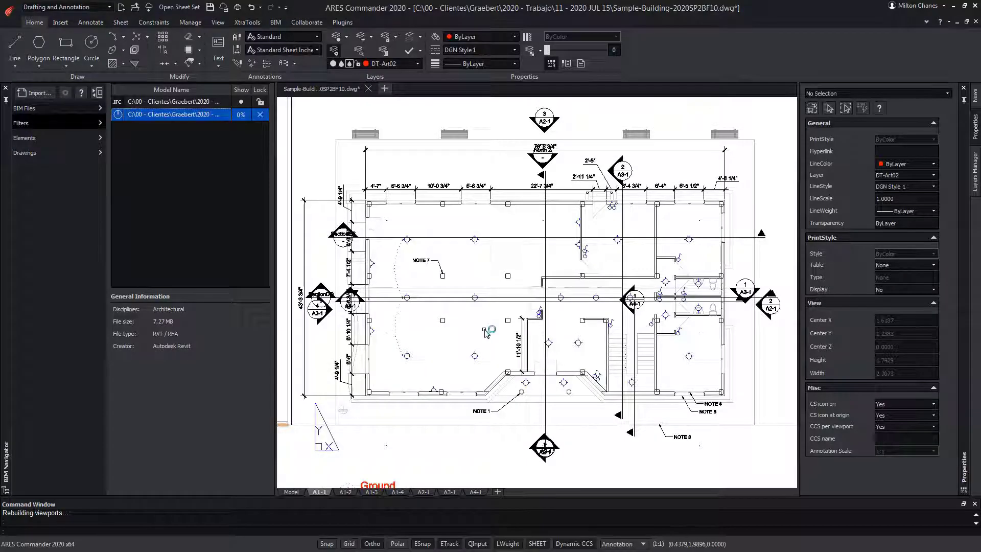
pyautogui.click(249, 134)
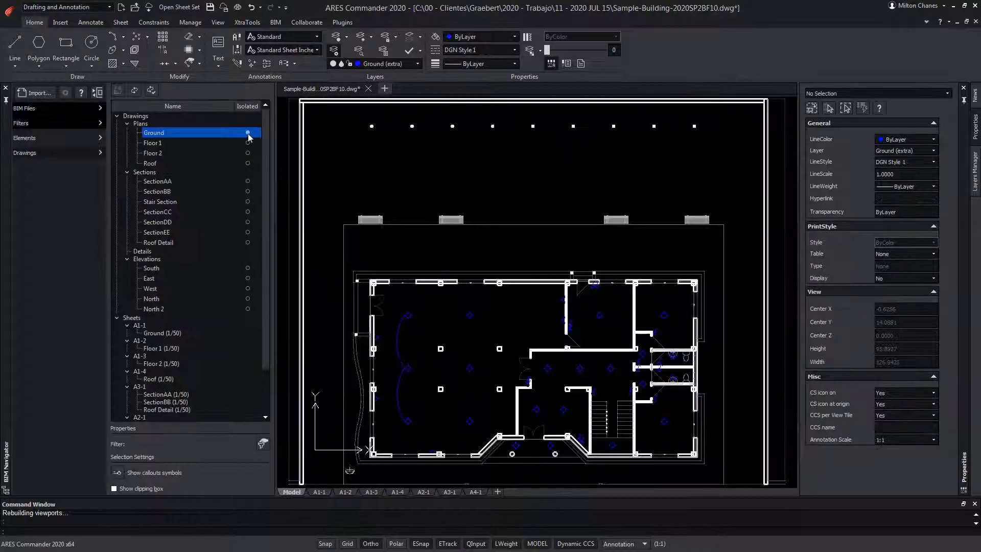
# Update the Ground plan drawing to match the reloaded model
pyautogui.click(152, 92)
pyautogui.moveTo(482, 431); pyautogui.dragTo(472, 374, button='middle')
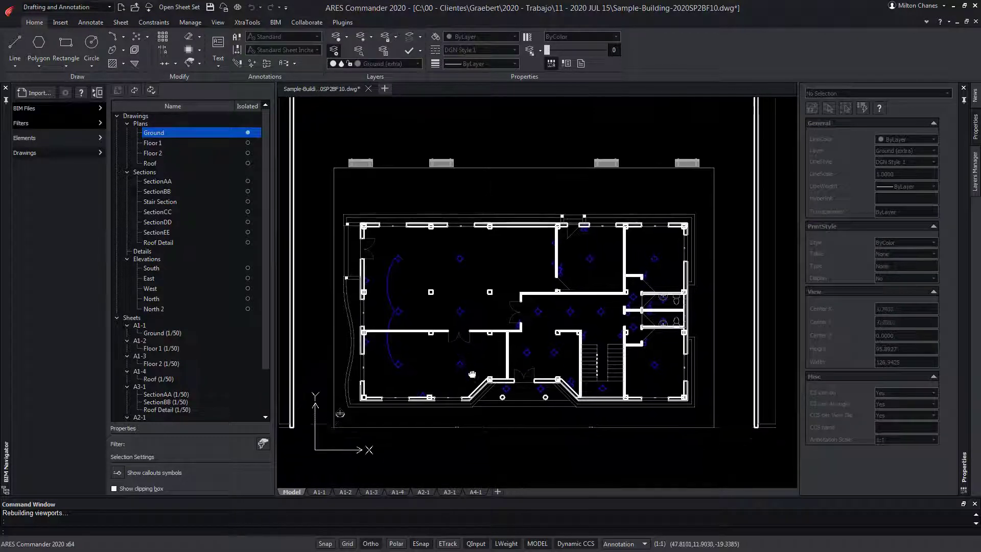
pyautogui.scroll(1, 472, 375)
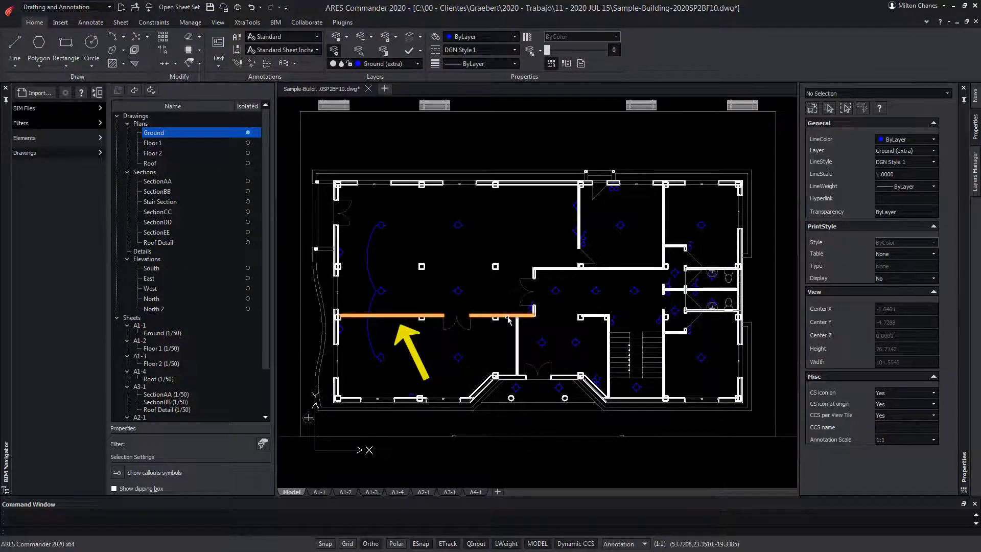
# Stretch the electrical arc's endpoints and middle grip so it sits below the relocated wall
pyautogui.click(370, 308)
pyautogui.click(377, 291)
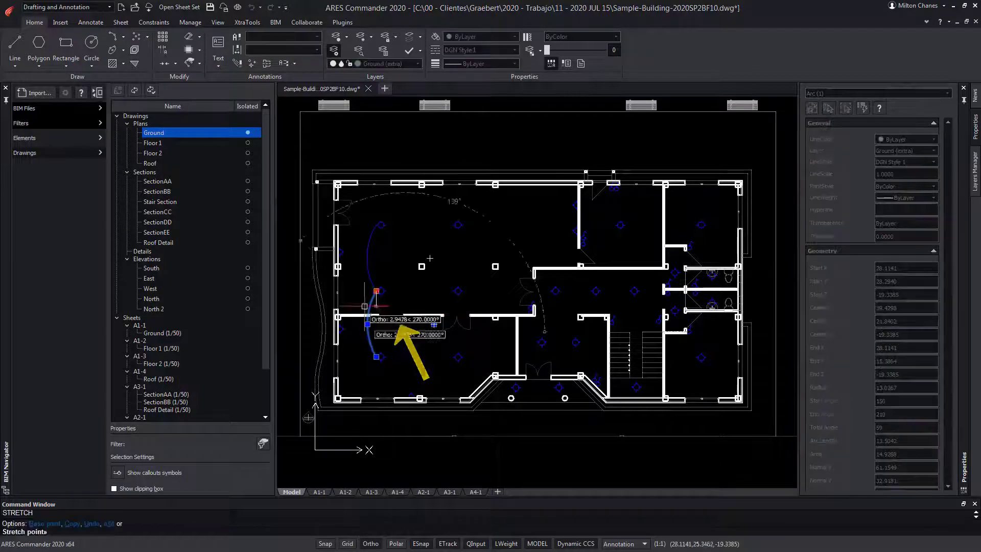
pyautogui.click(458, 362)
pyautogui.click(422, 277)
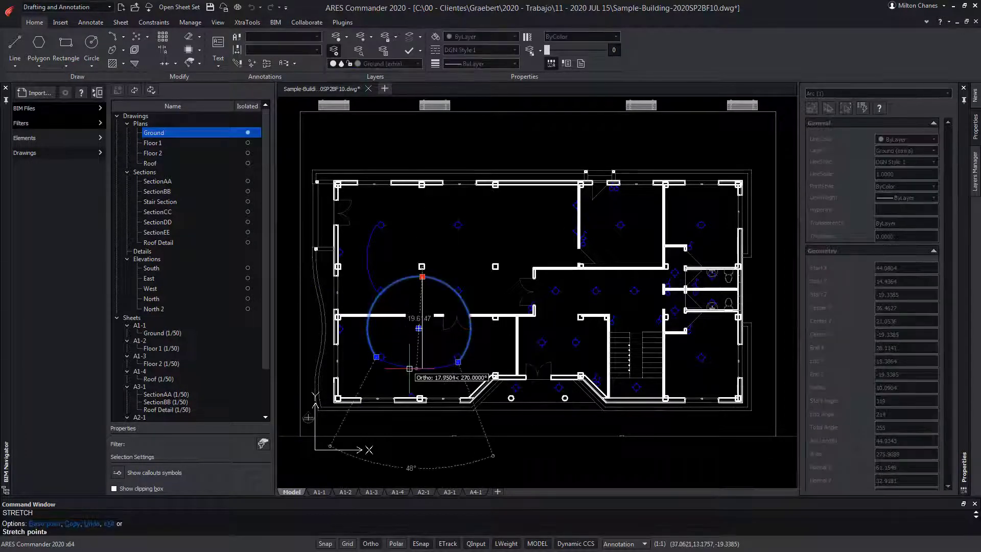
pyautogui.click(410, 369)
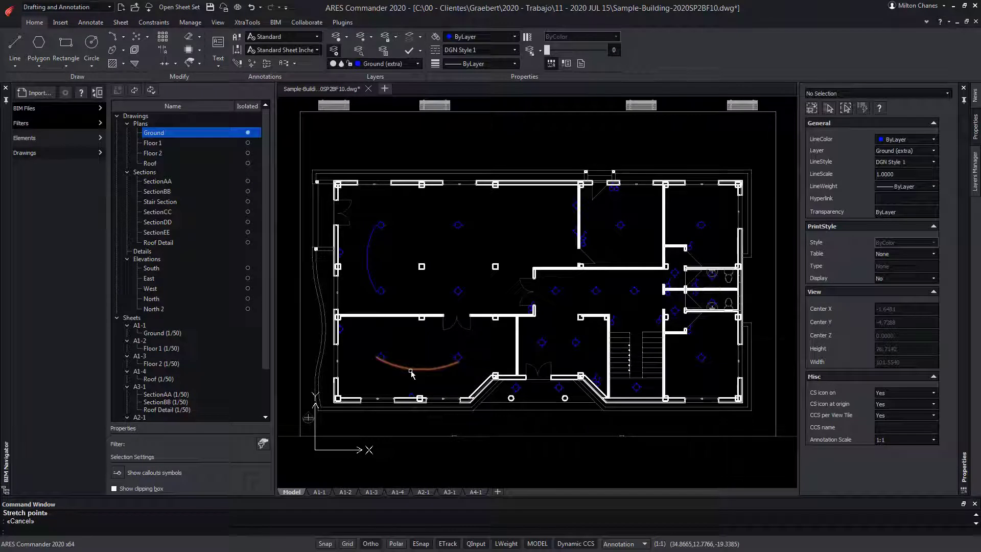
pyautogui.press('Escape')
pyautogui.click(376, 357)
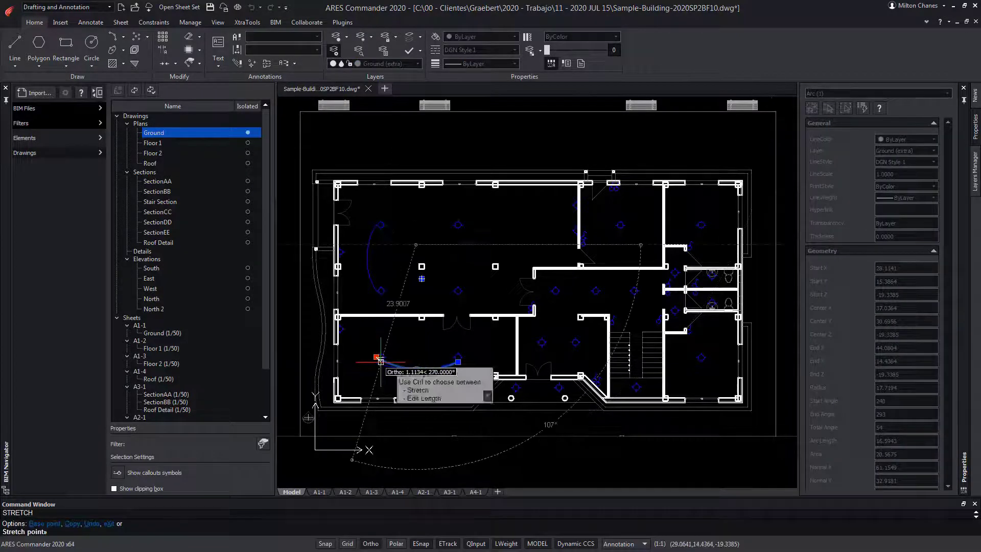
pyautogui.click(380, 362)
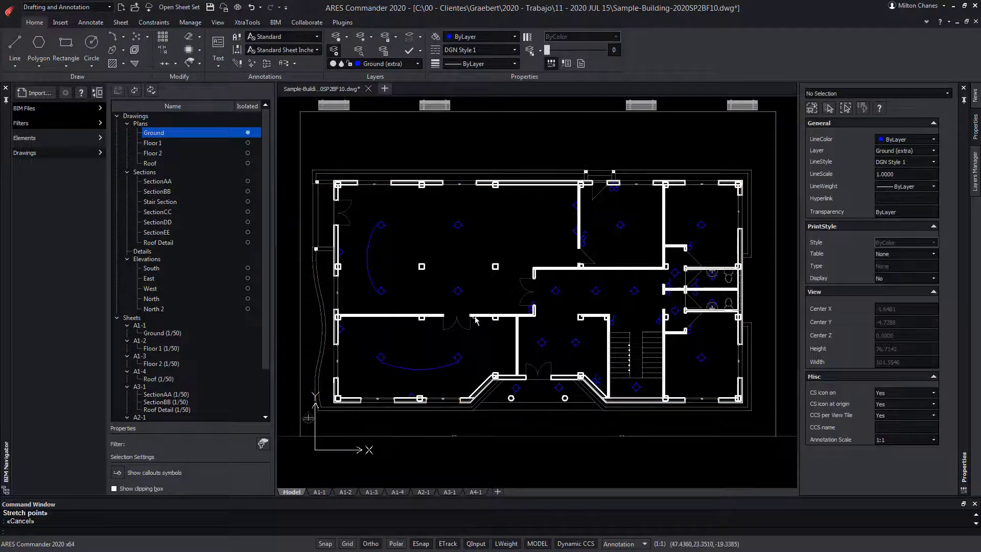
pyautogui.scroll(5, 545, 335)
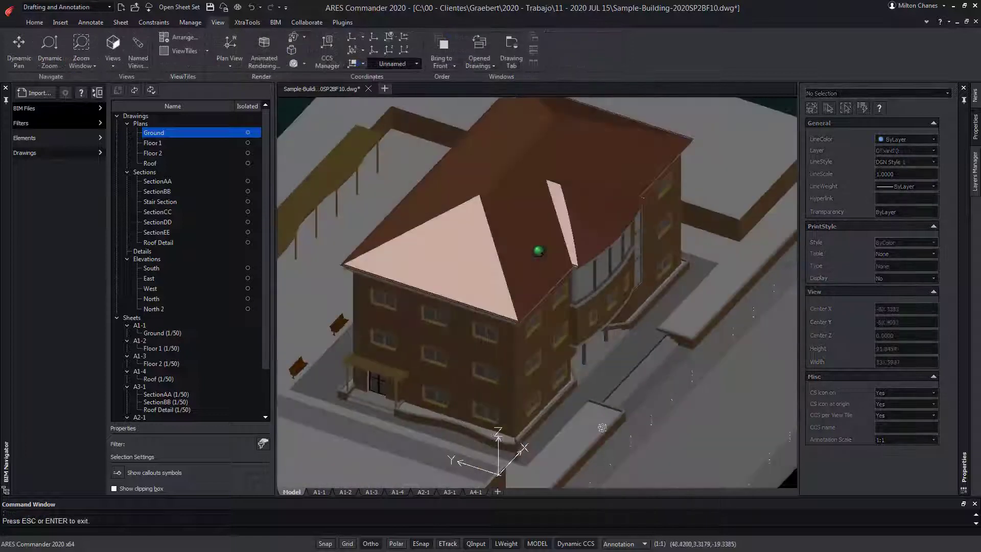